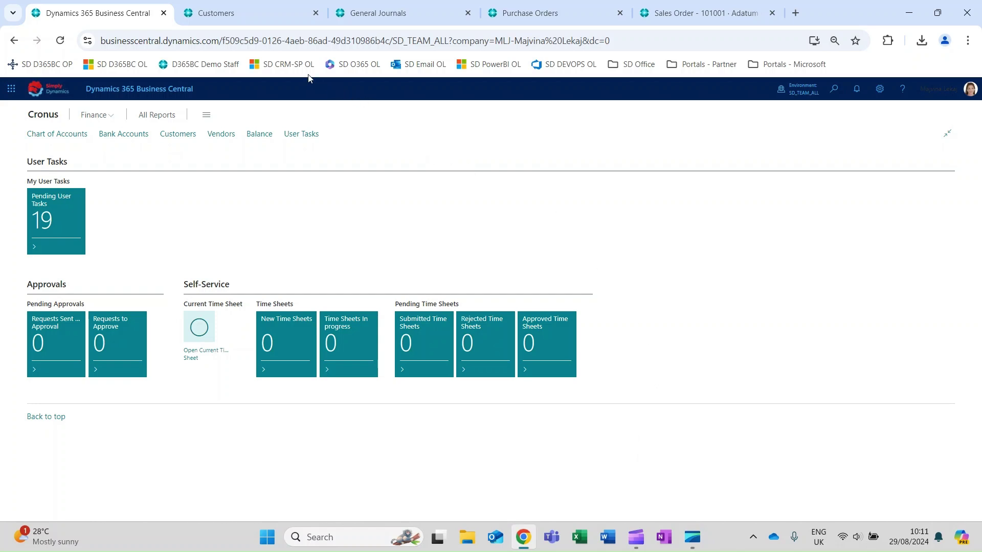
Look through the Customers list, its Share menu, General Journals and Sales Order 101001 pages
left_click(249, 15)
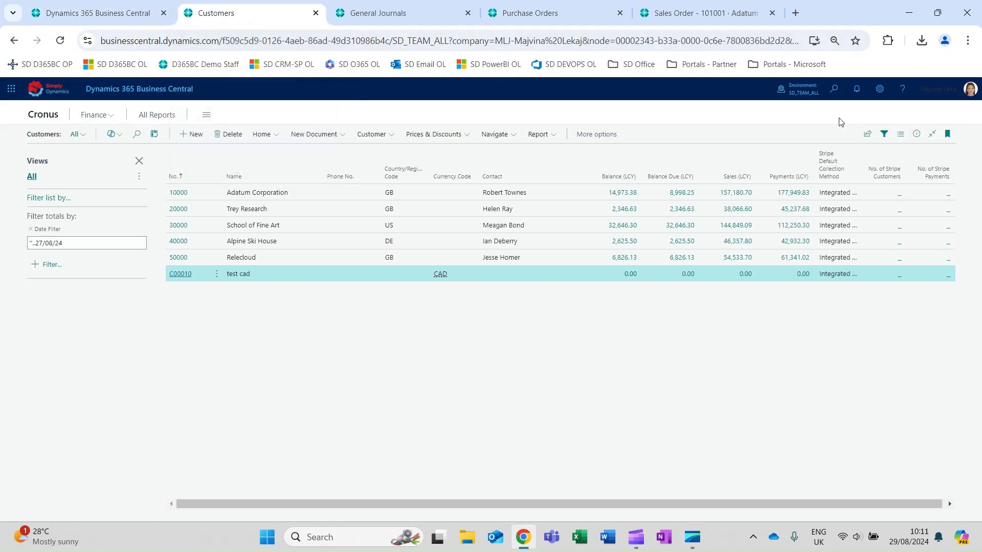
left_click(867, 134)
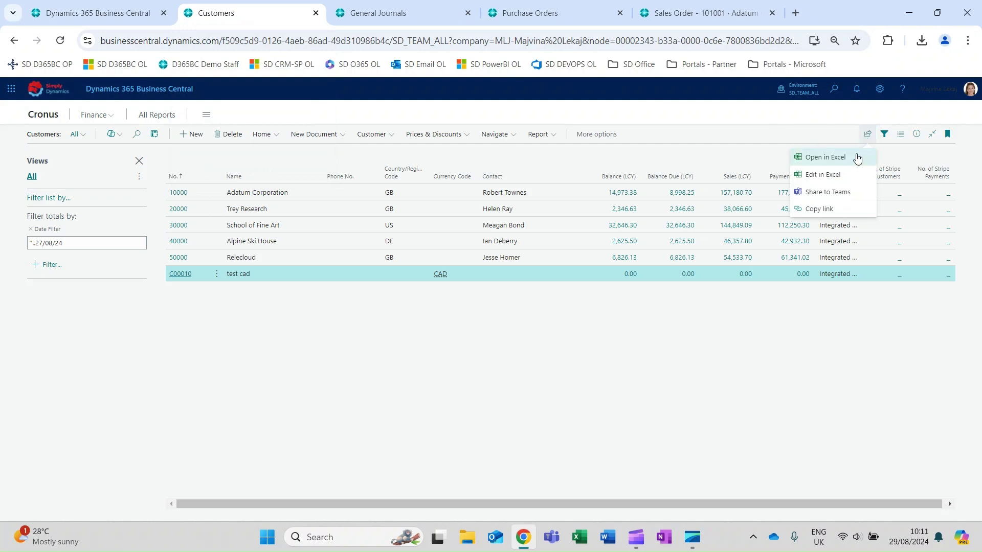
left_click(410, 15)
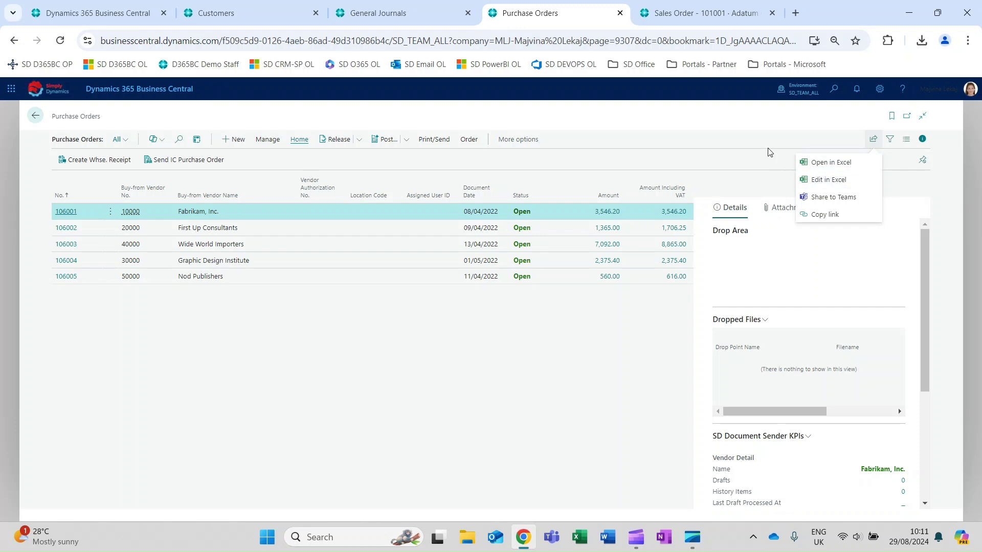
left_click(703, 12)
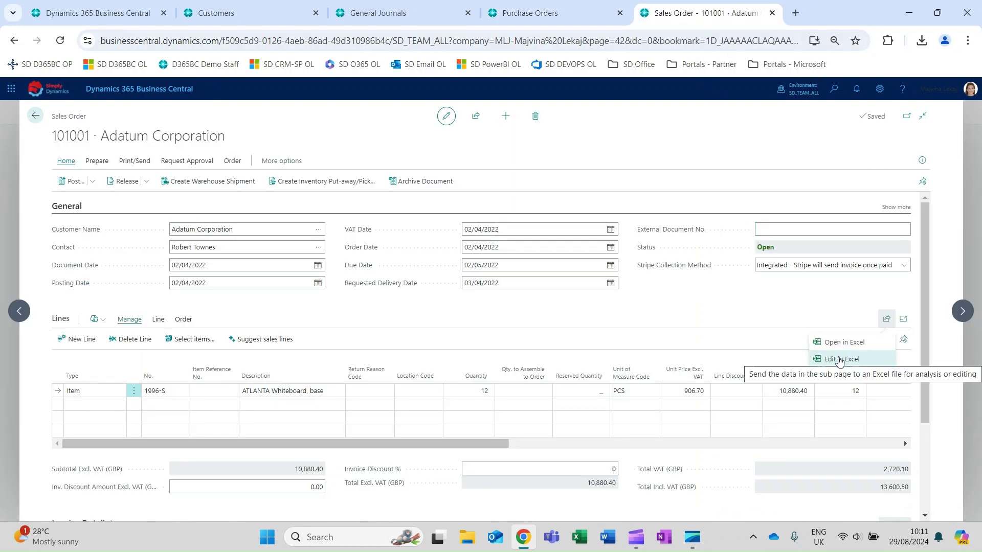
Export the Customers list with Open in Excel and open the downloaded Customers (3).xlsx
left_click(255, 13)
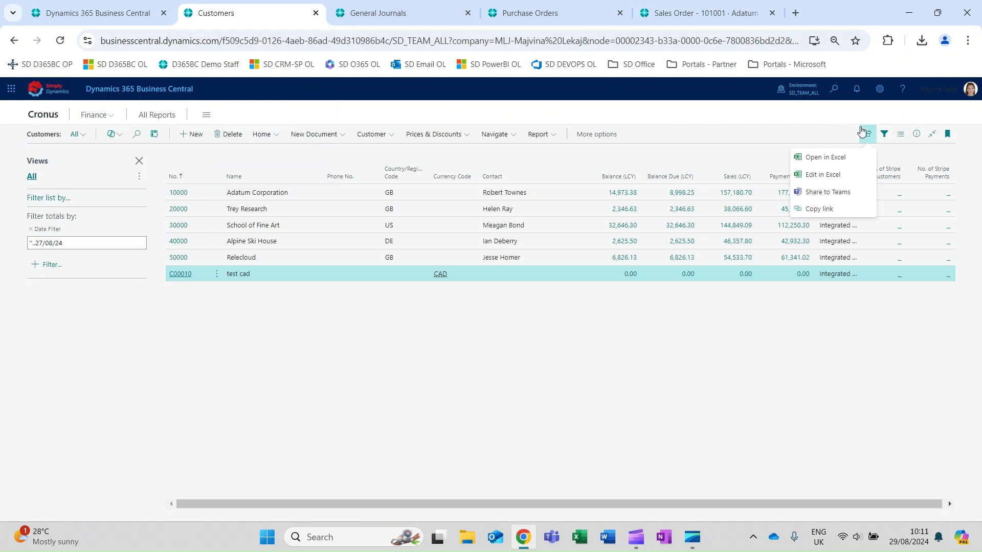
left_click(866, 134)
left_click(865, 135)
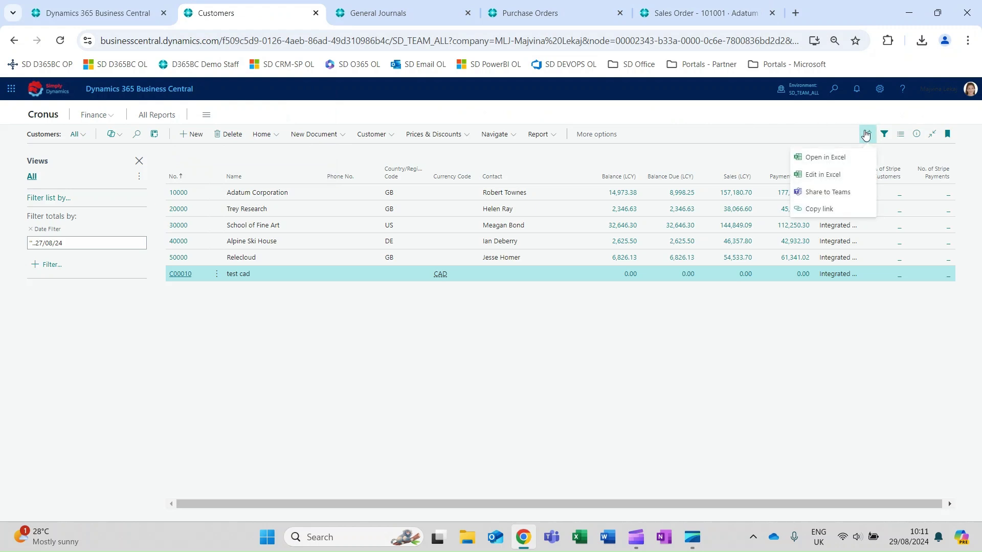
left_click(824, 158)
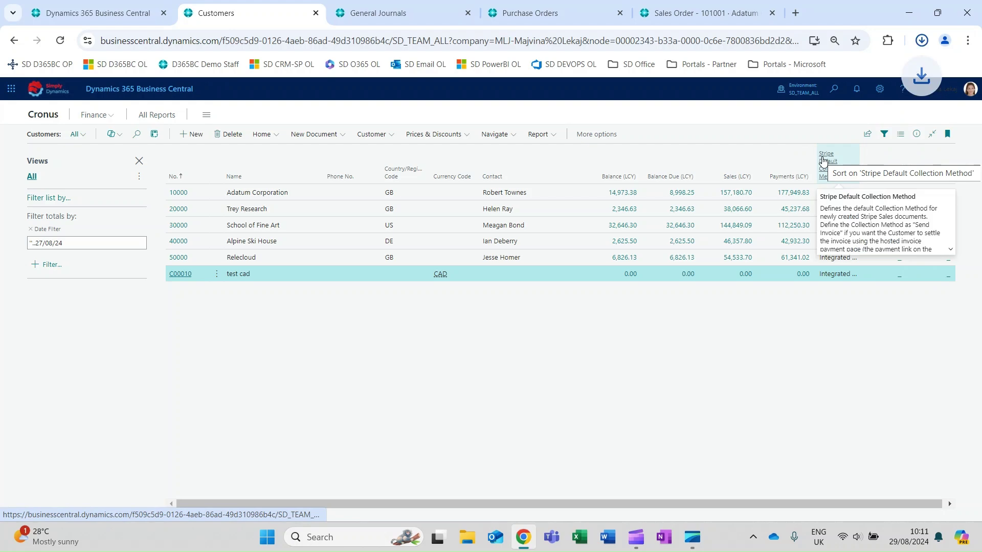
left_click(791, 82)
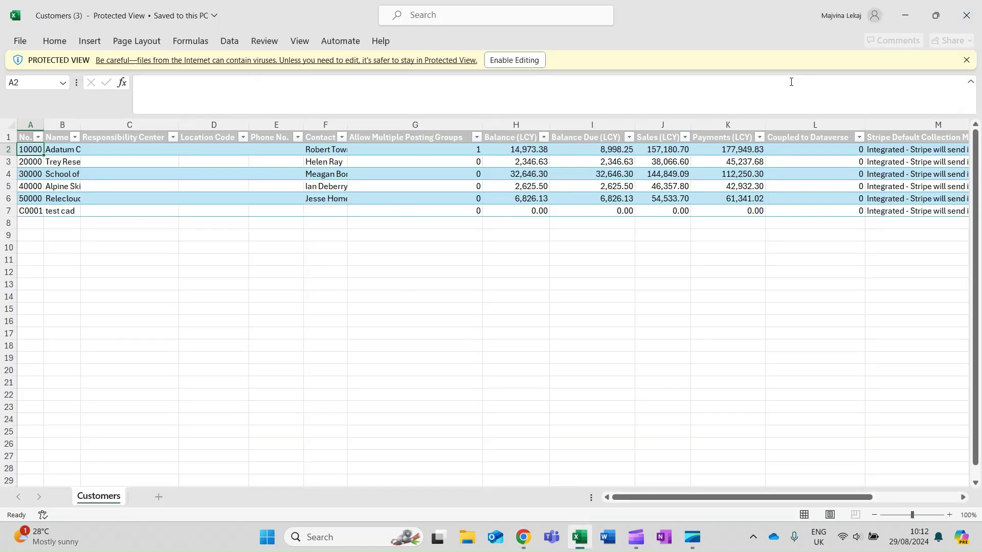
Enable editing and set test cad's Location Code in D7 to IT
left_click(522, 62)
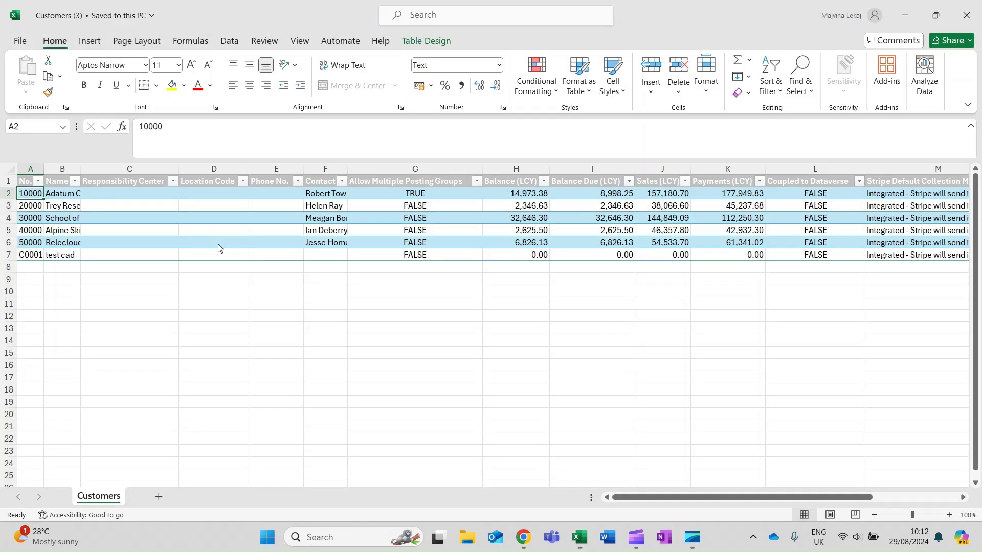
left_click(219, 251)
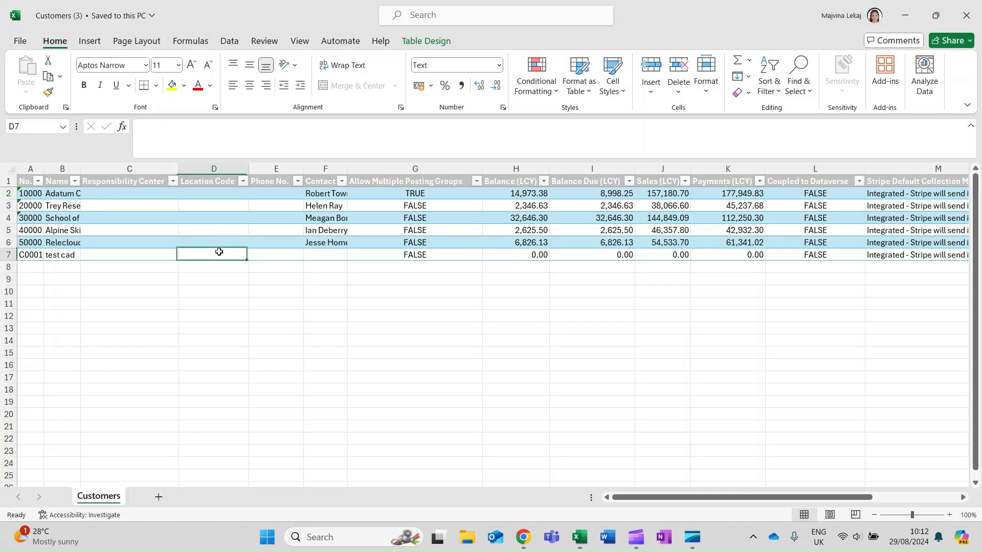
type("I")
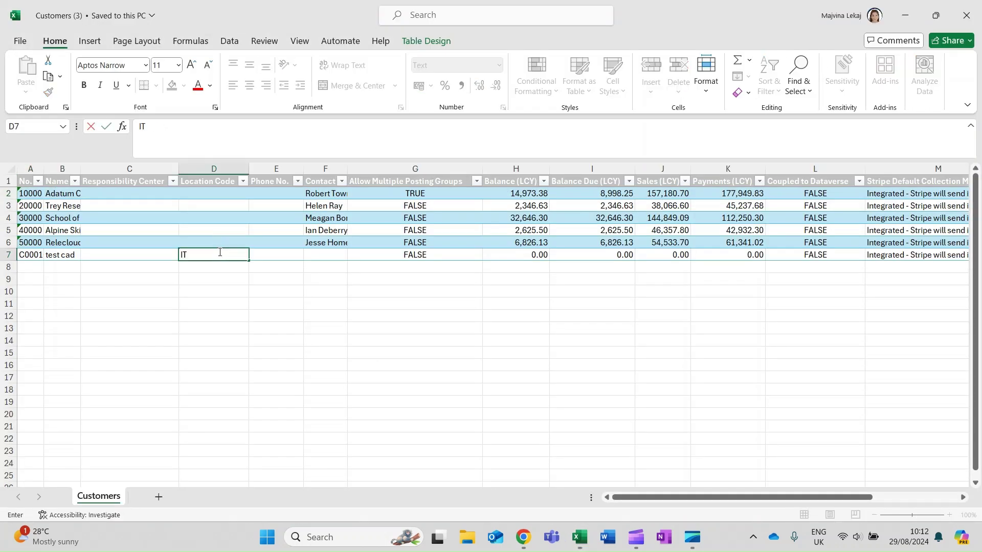
type("T")
key("Tab")
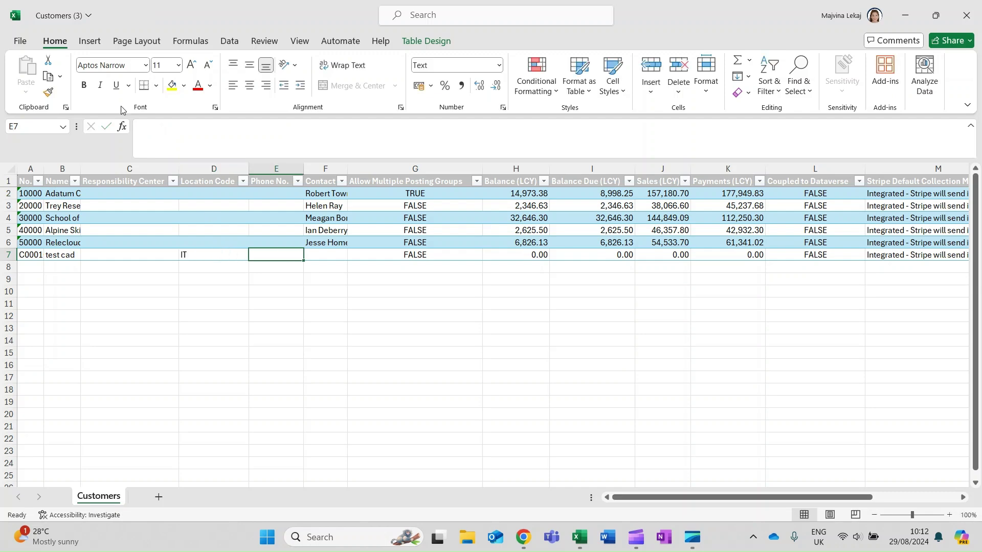
Save the Customers (3) workbook and close Excel
left_click(20, 41)
left_click(38, 201)
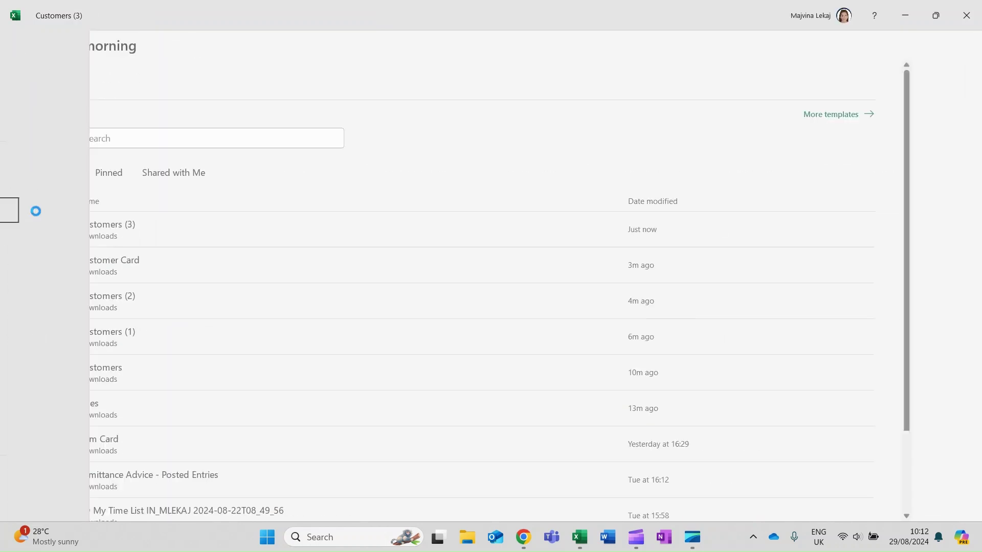
left_click(963, 21)
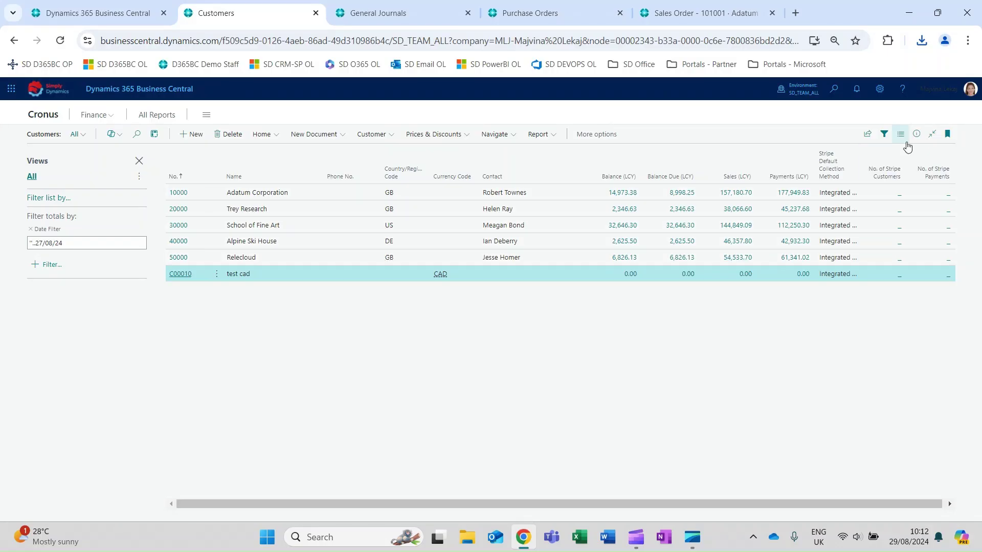
Use Edit in Excel on the Customers list and open the downloaded Customer Card (1).xlsx
left_click(868, 135)
left_click(850, 173)
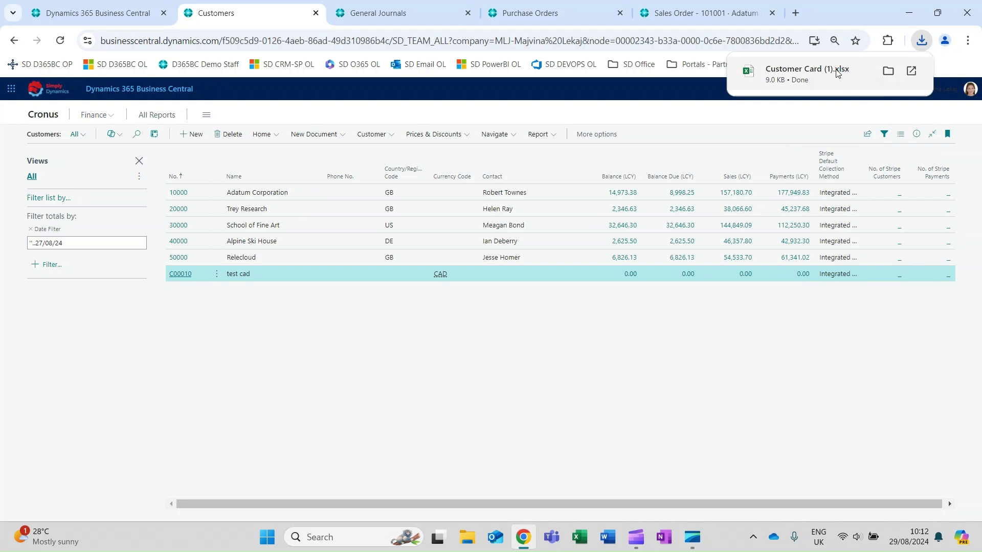
left_click(837, 73)
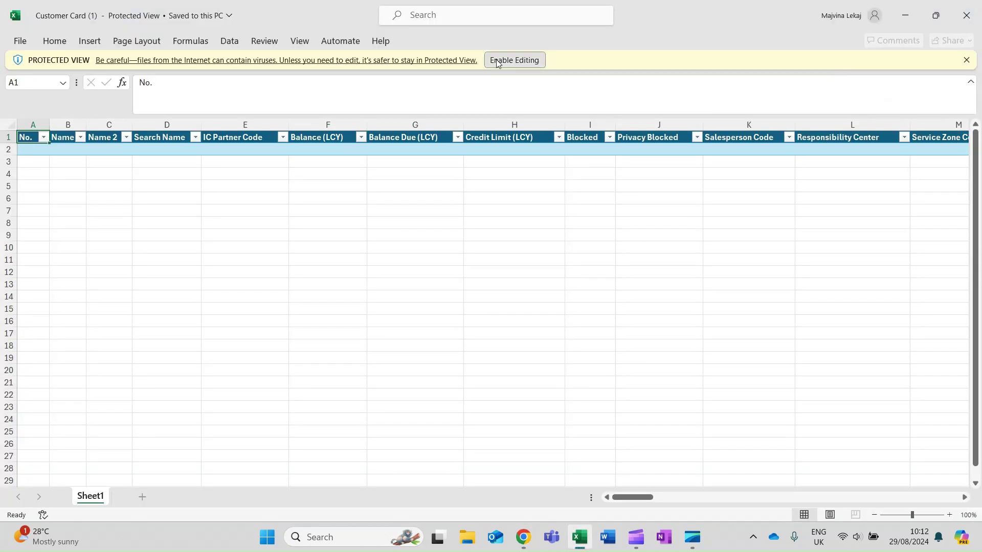
Enable editing of Customer Card (1) and accept the Microsoft Dynamics add-in terms
left_click(497, 63)
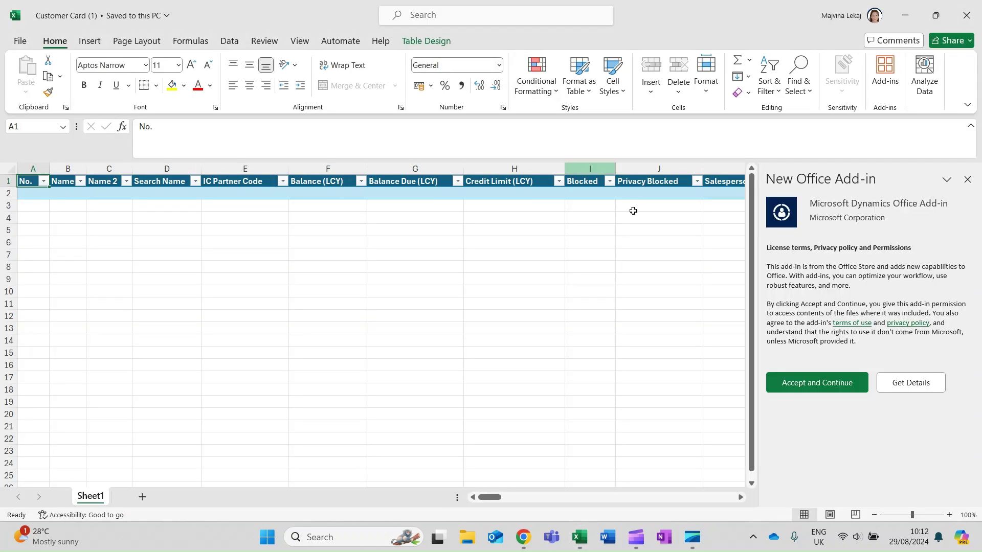
left_click(817, 384)
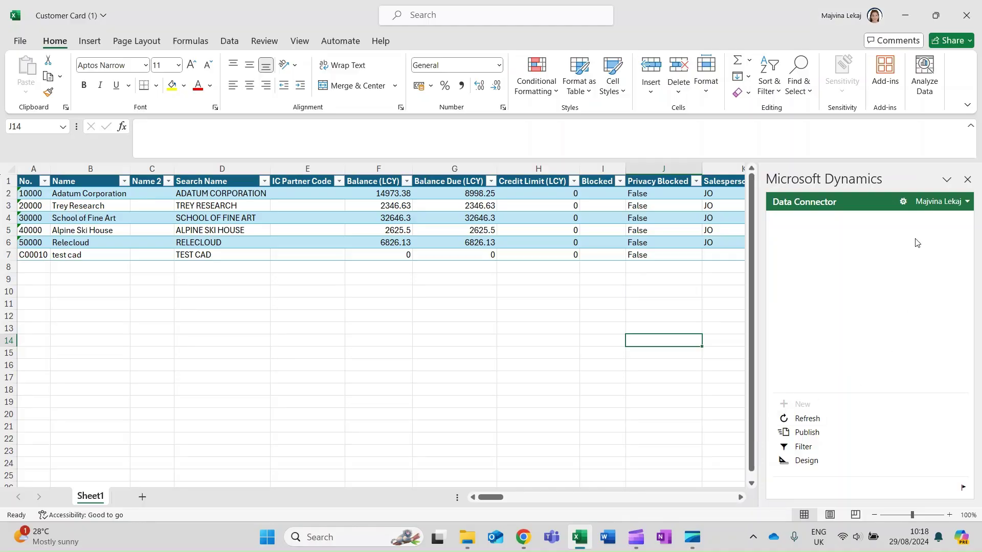
Review the Data Connector options, then close the Customer Card (1) workbook
left_click(903, 201)
scroll(906, 335, "down", 3)
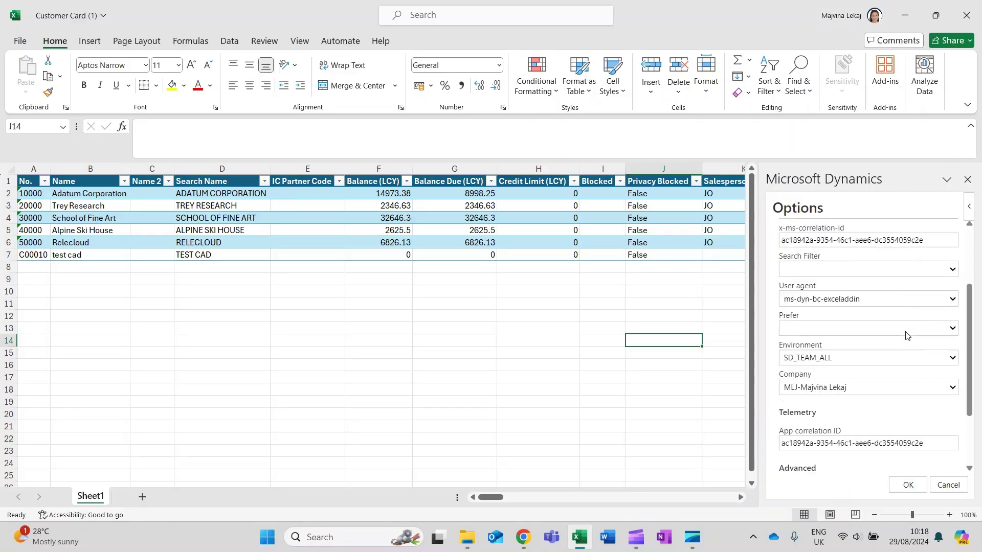
scroll(906, 335, "down", 2)
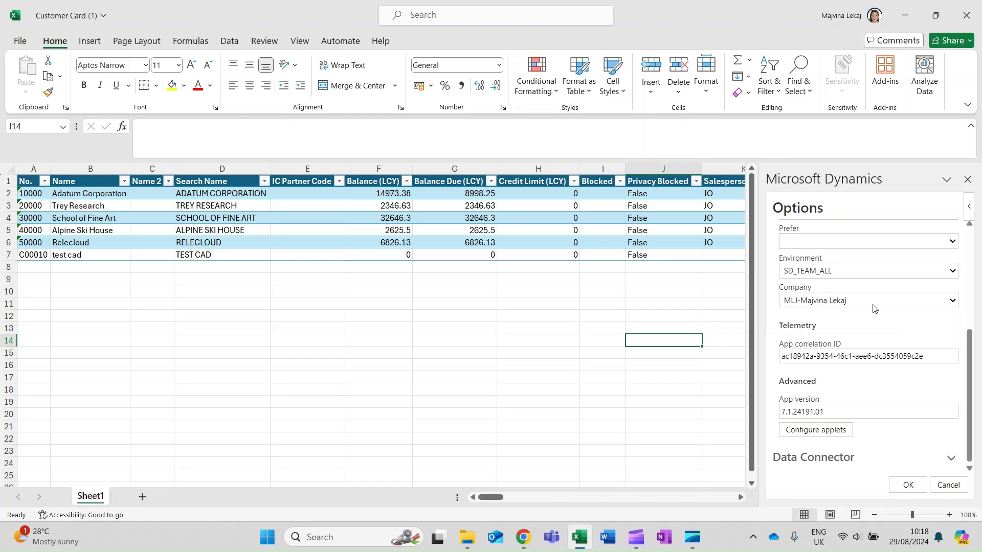
left_click(906, 484)
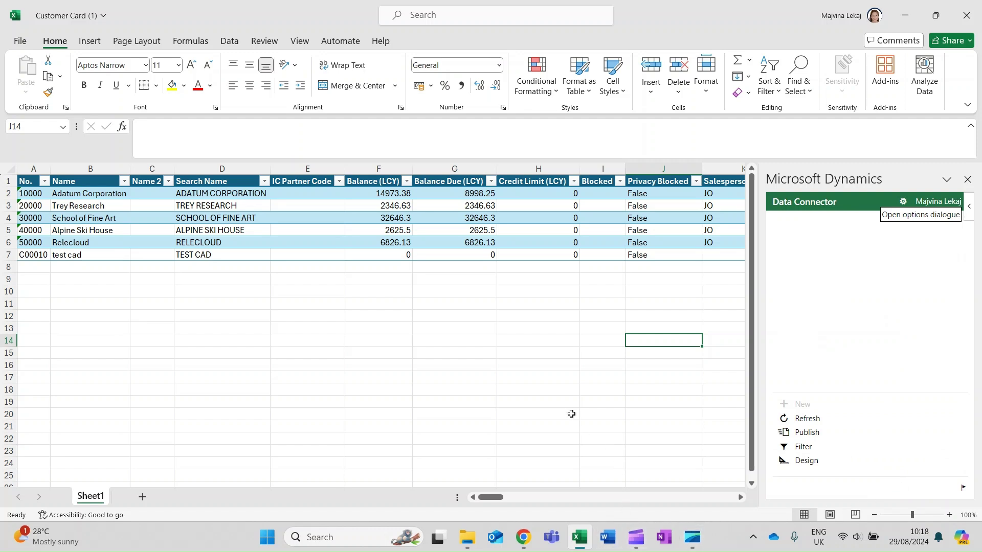
left_click(976, 11)
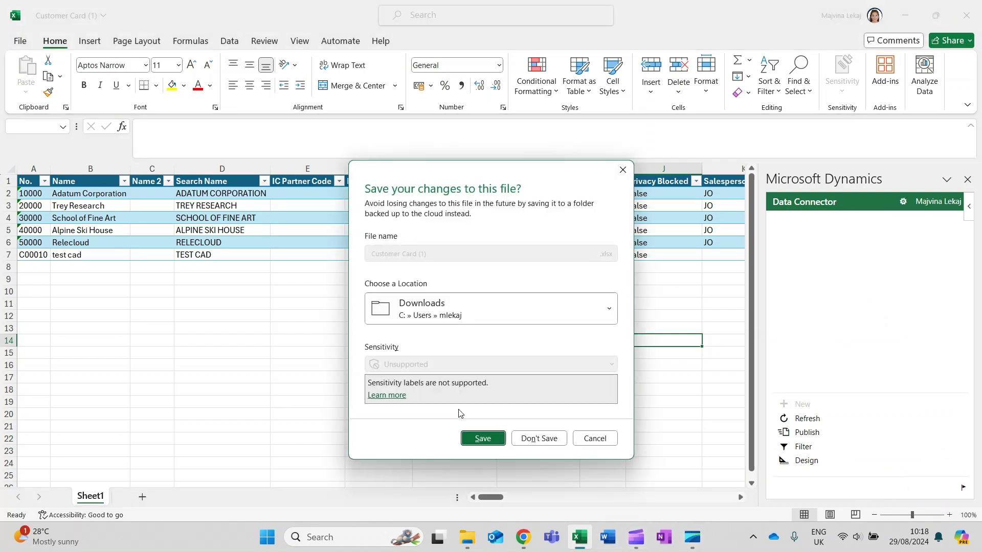
Discard the Customer Card workbook, then open Vendors via Edit in Excel as Vendor Card.xlsx
left_click(539, 439)
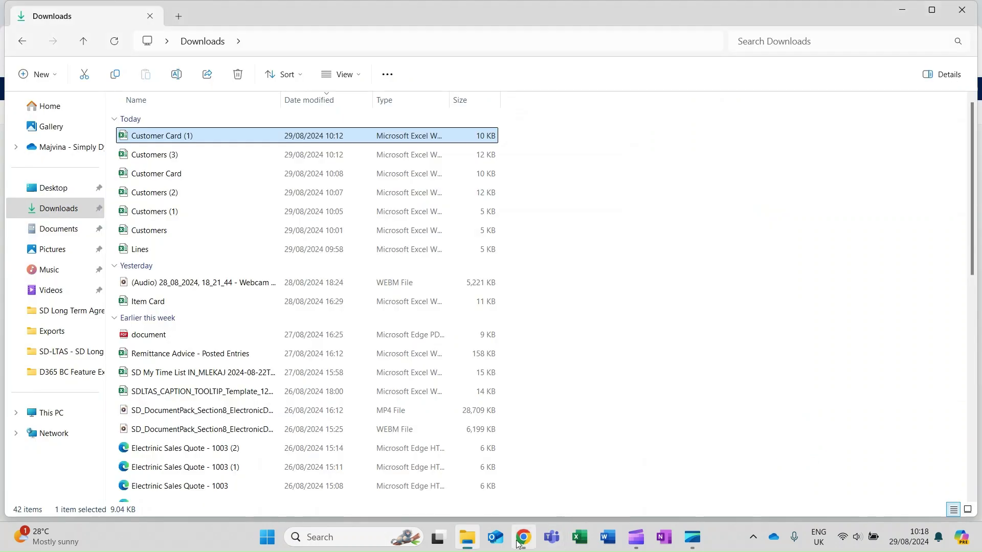
left_click(523, 537)
left_click(143, 13)
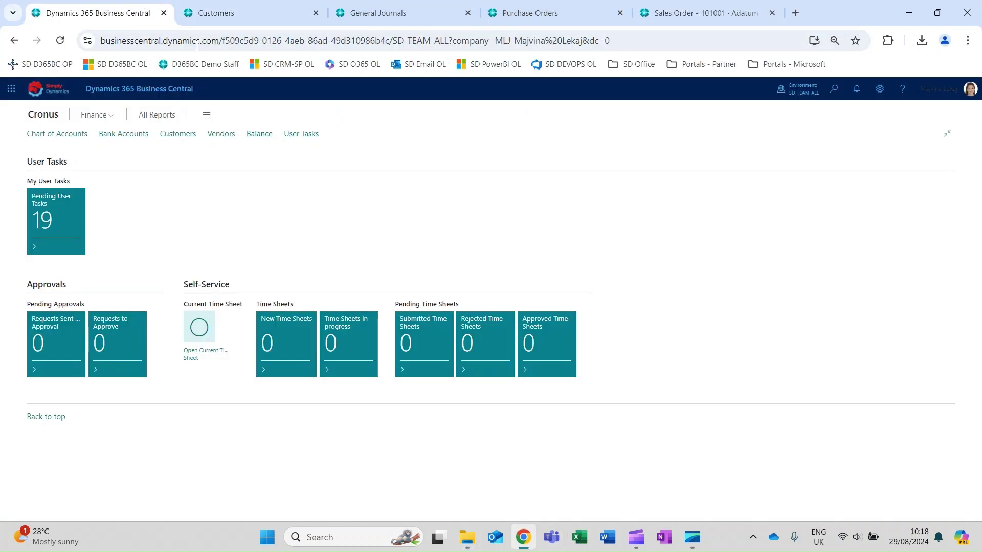
left_click(221, 134)
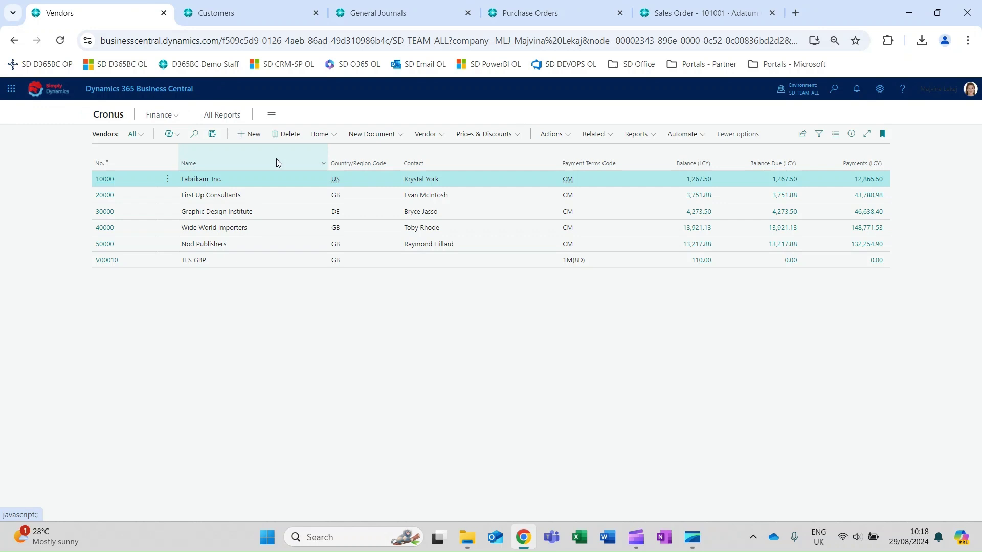
left_click(804, 137)
left_click(777, 172)
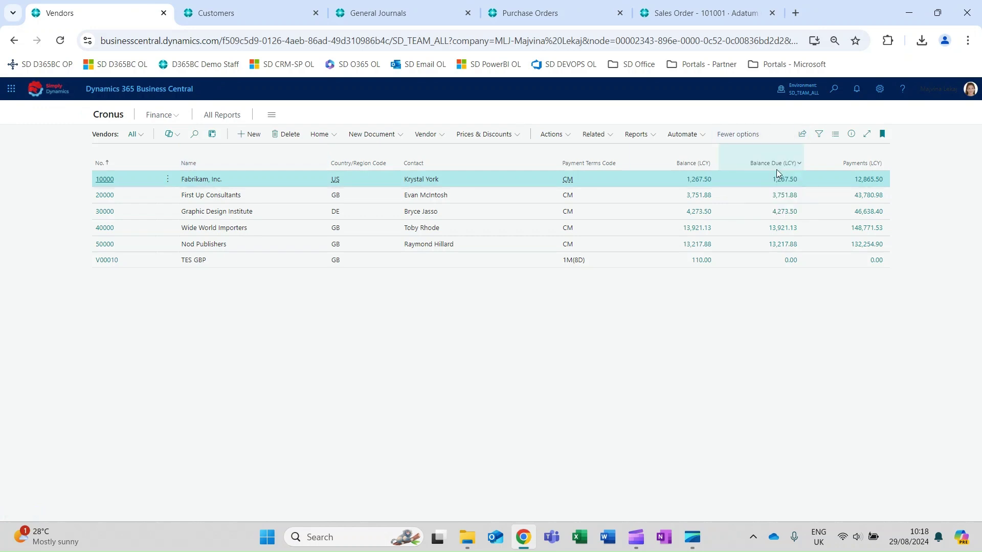
left_click(787, 82)
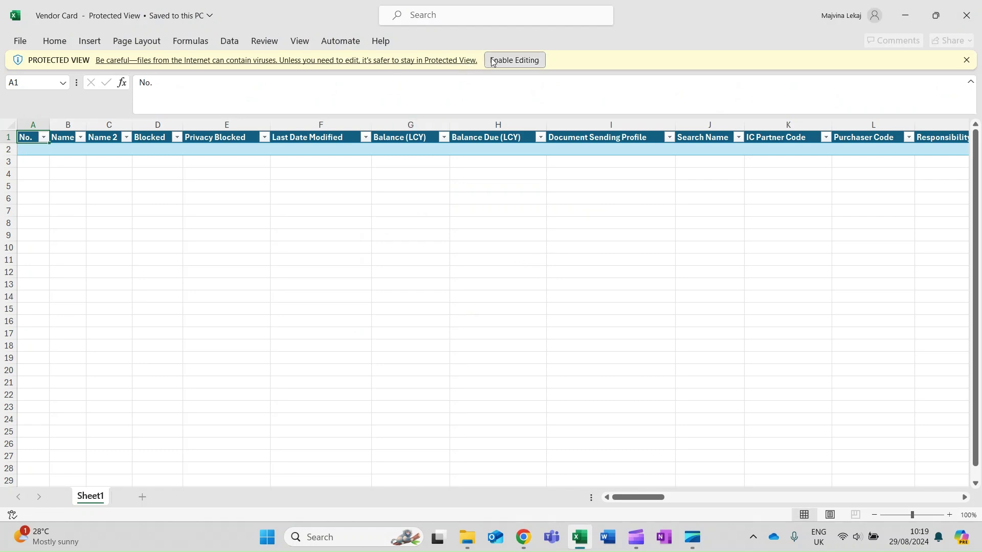
Enable editing of Vendor Card and accept the Dynamics add-in so six vendors load
left_click(515, 60)
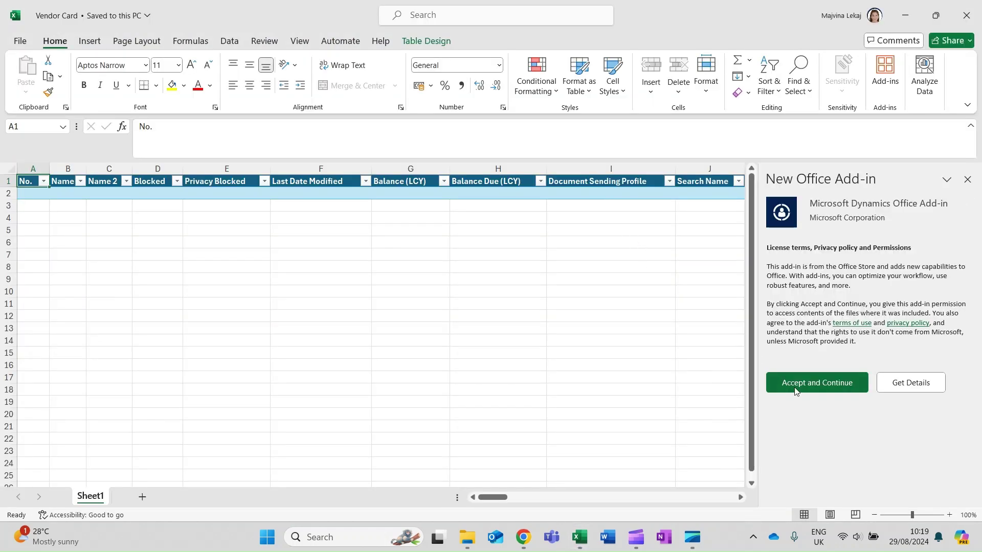
left_click(795, 385)
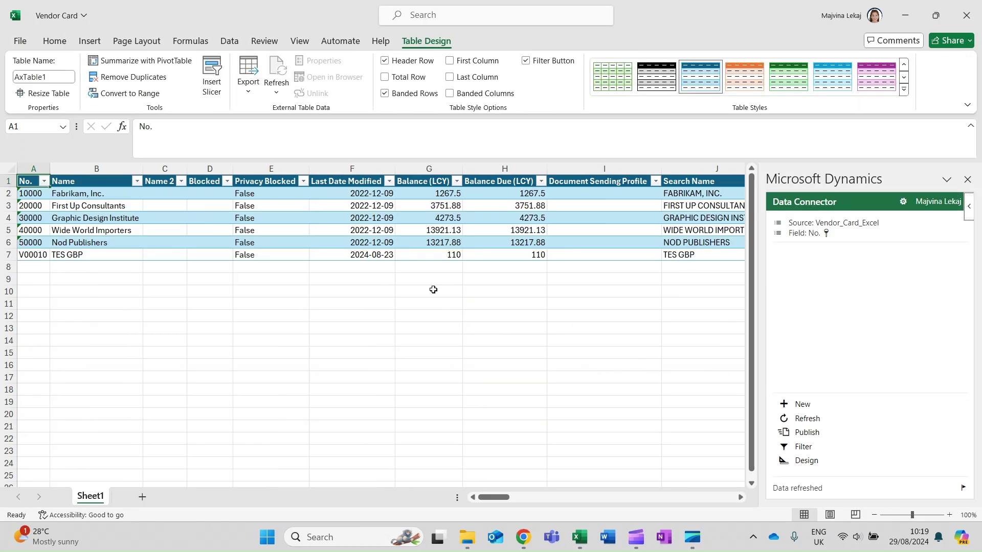
left_click_drag(485, 500, 648, 539)
Enter 30 DAYS as Payment Terms Code in AW2 and copy it into AW3:AW7
left_click(294, 196)
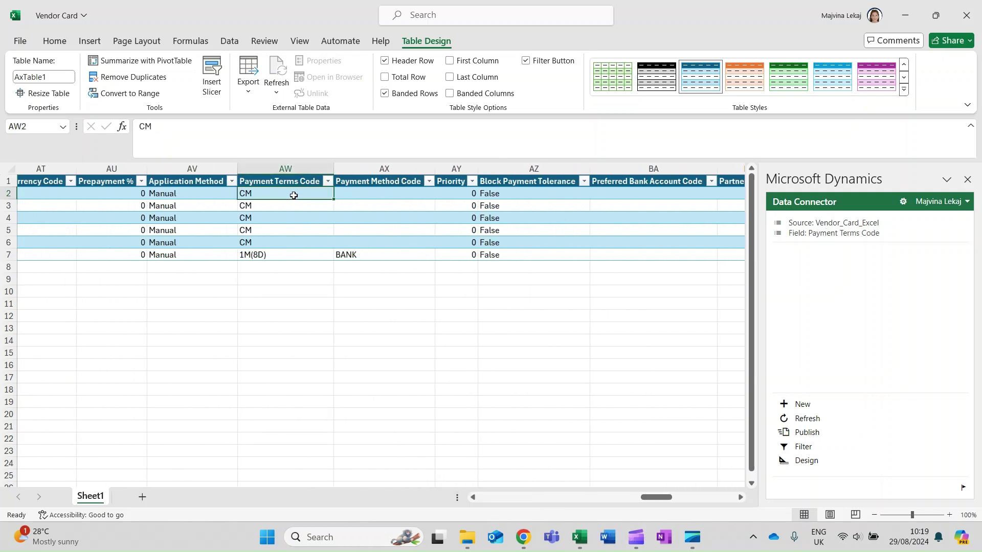
type("3")
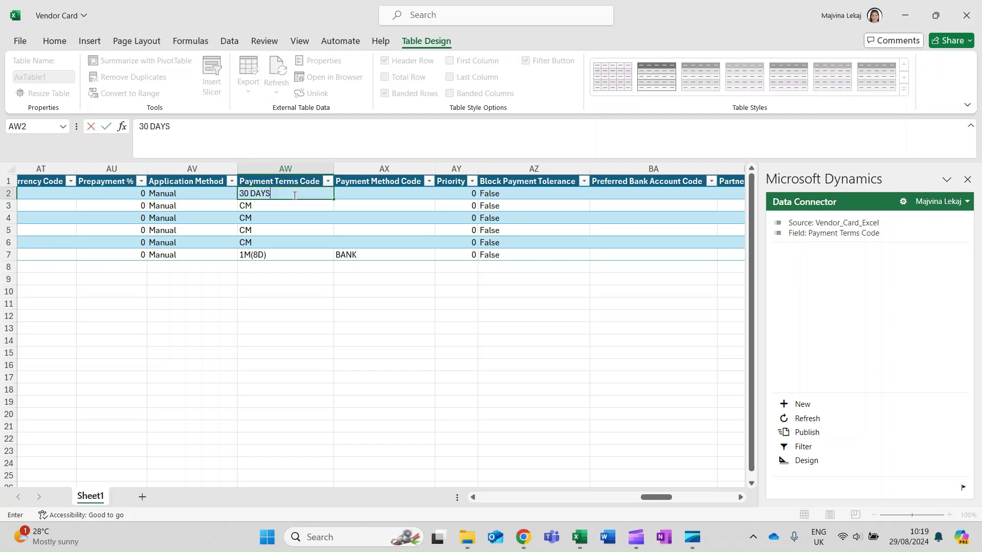
type("0 DAYS")
key("ctrl+Return")
key("ctrl+c")
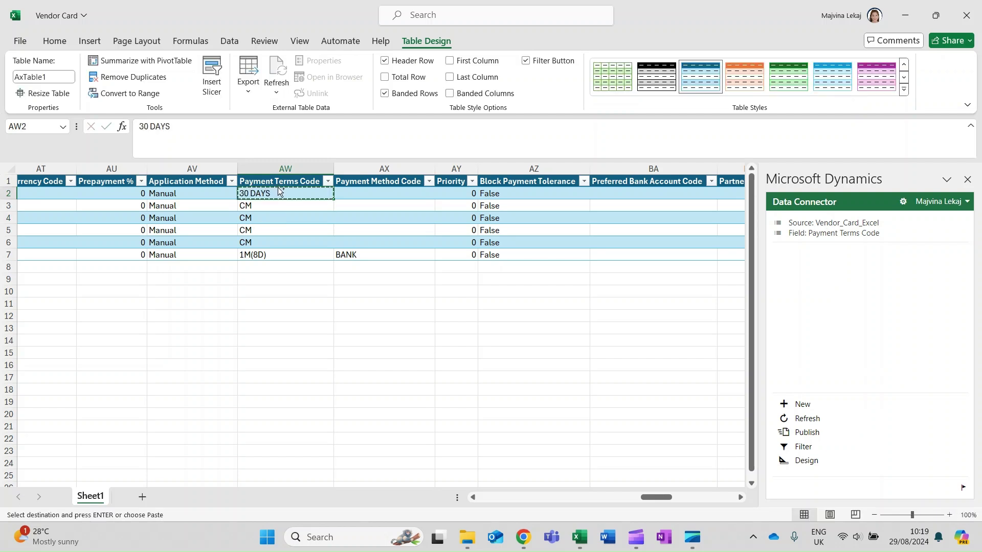
left_click_drag(276, 205, 284, 251)
key("ctrl+v")
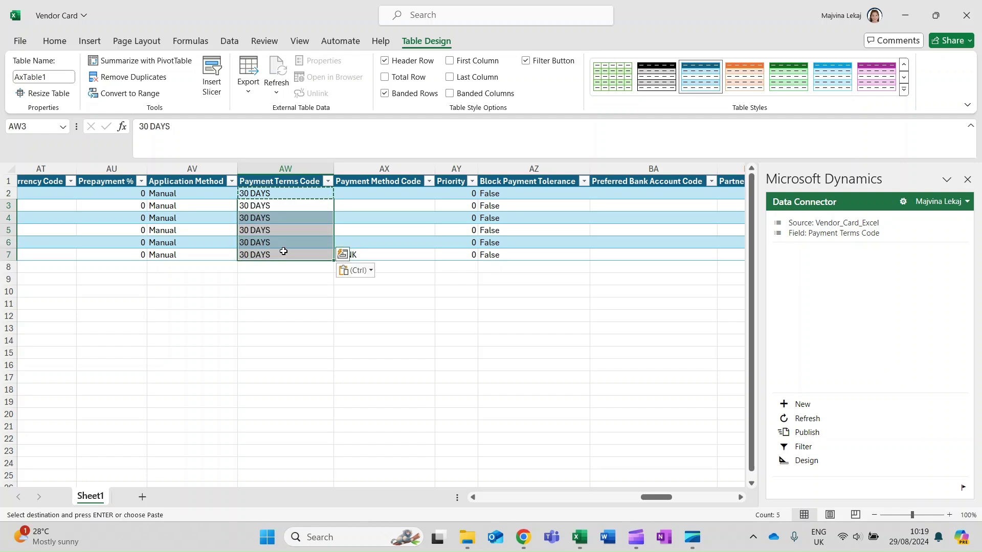
Publish the payment terms changes and close the Vendor Card workbook without saving
left_click(801, 434)
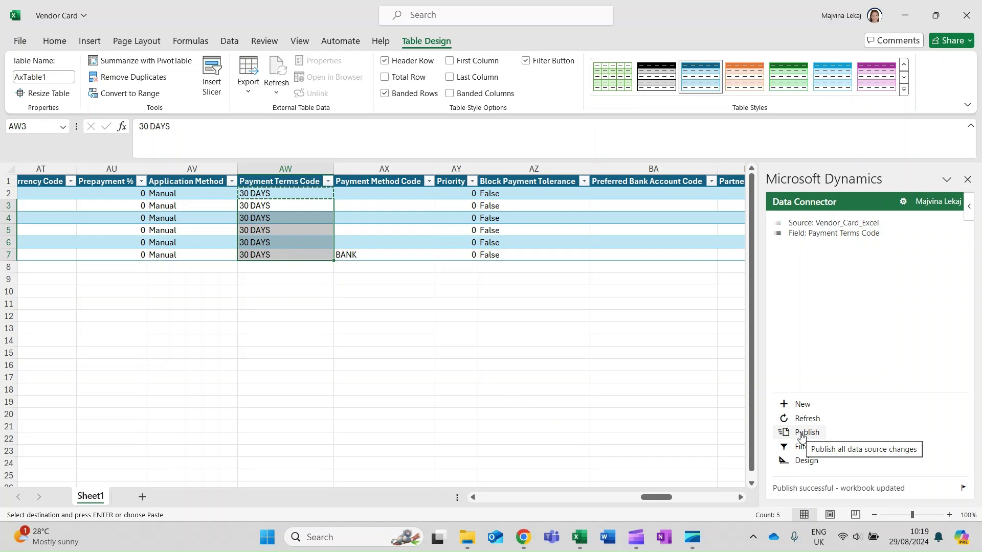
left_click(967, 15)
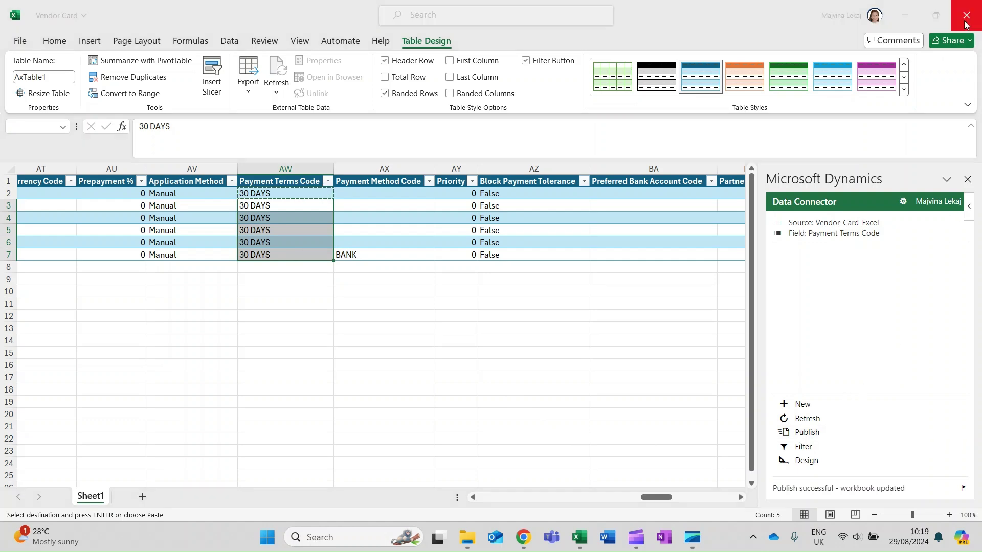
left_click(517, 438)
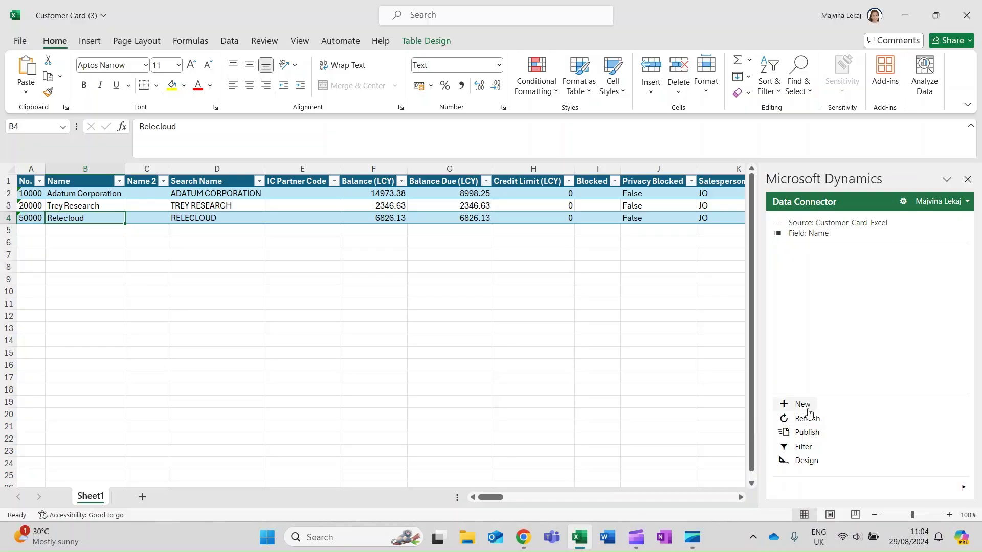
Insert a new Customer Card row with customer number 50001 and name TEST
left_click(803, 405)
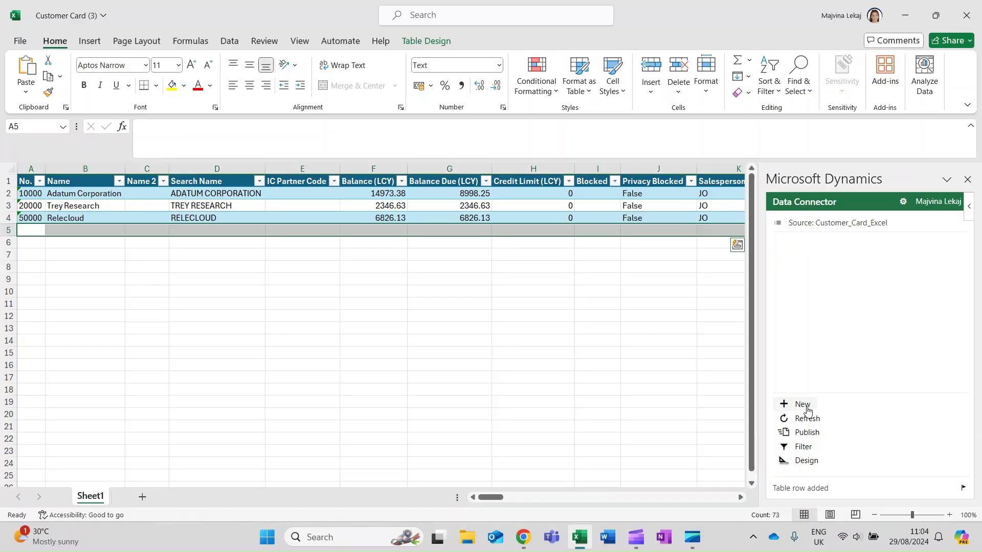
left_click(34, 220)
left_click_drag(45, 224, 46, 235)
left_click(65, 231)
type("TEST")
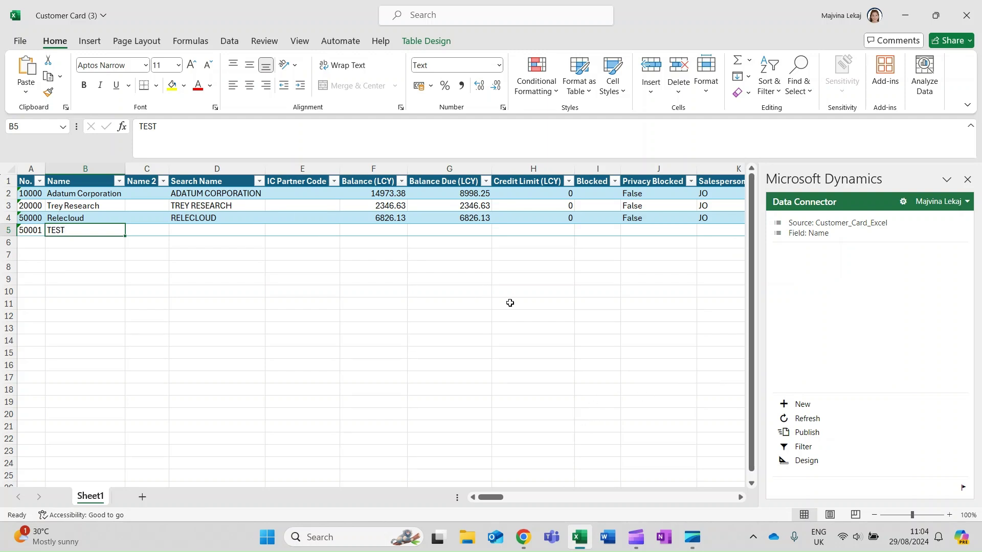
left_click(7, 218)
Delete the Relecloud row, then refresh and overwrite unpublished edits to restore Relecloud (50000)
right_click(8, 218)
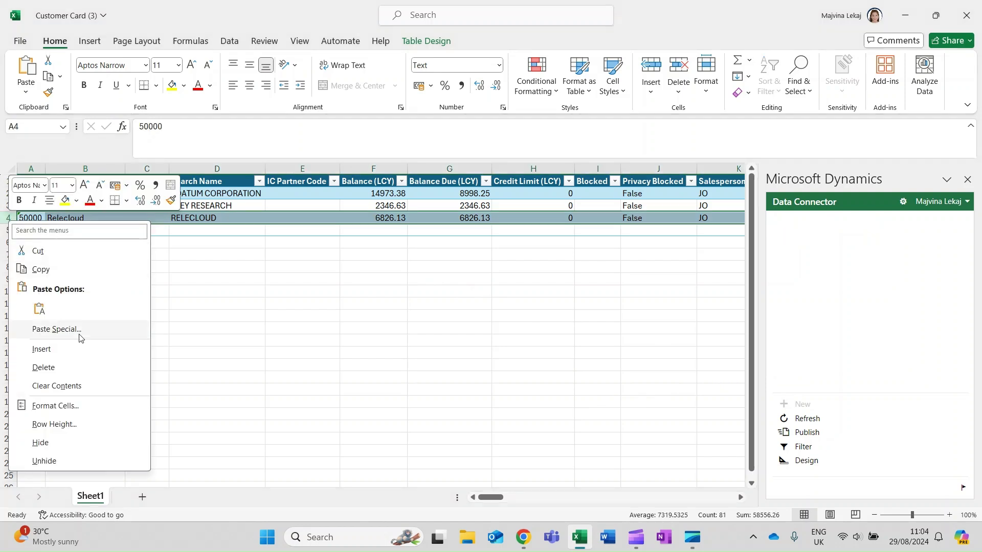
left_click(44, 368)
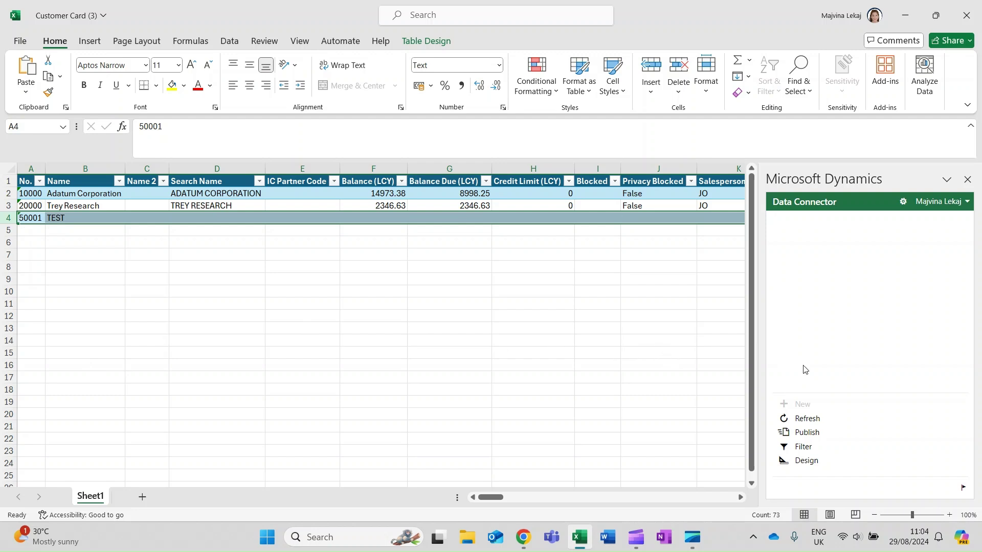
left_click(807, 418)
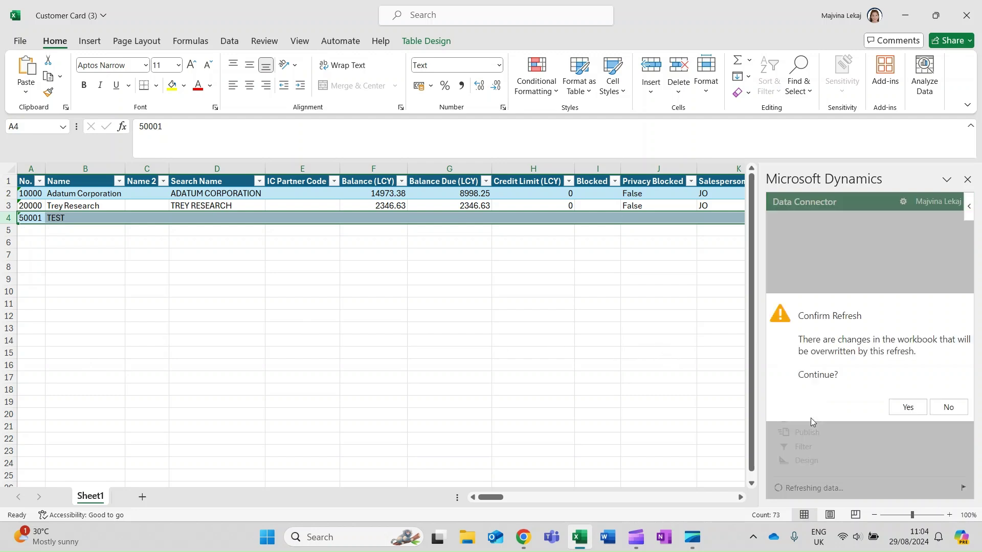
left_click(908, 408)
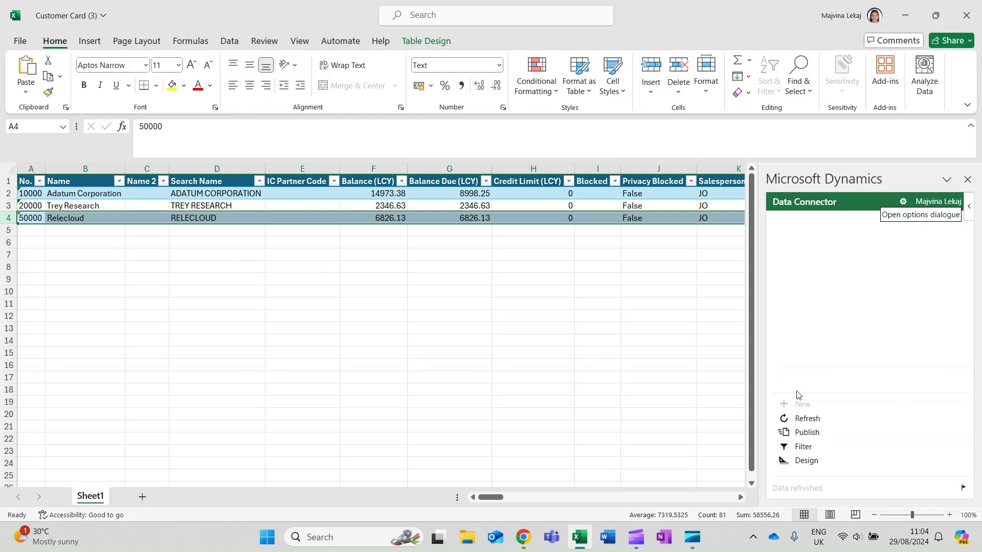
Publish, then set Relecloud's Salesperson Code to TEST and publish, which Business Central rejects
left_click(806, 434)
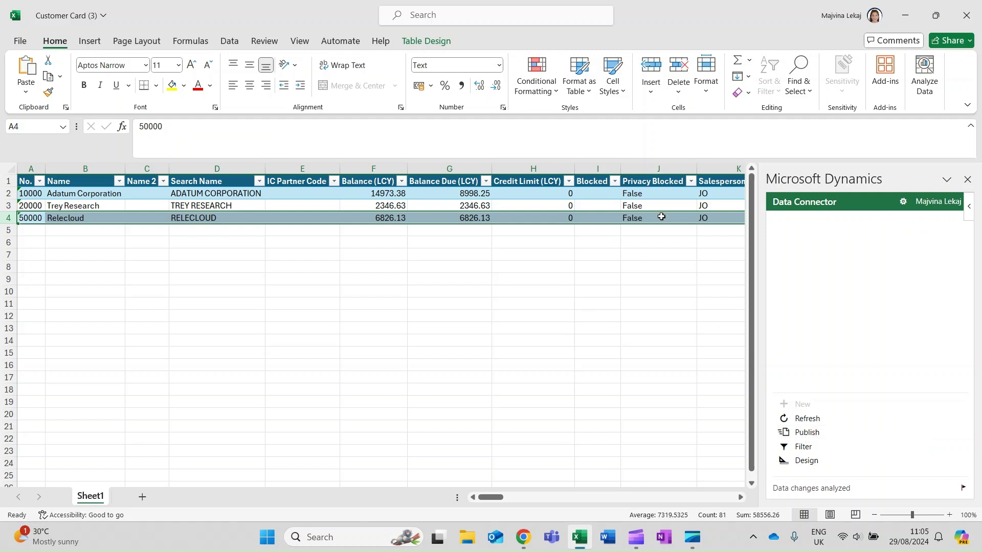
left_click(710, 217)
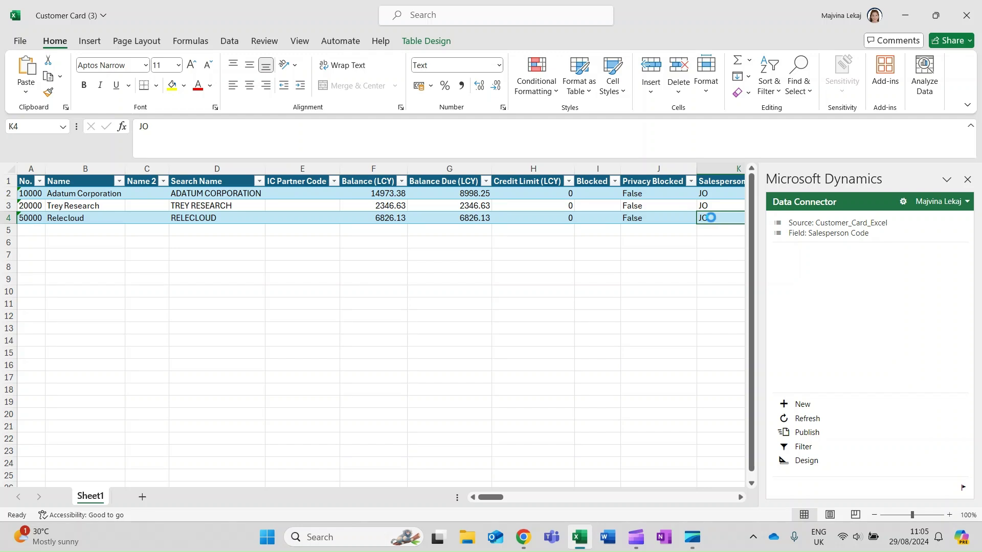
type("TEST")
key("ctrl+Return")
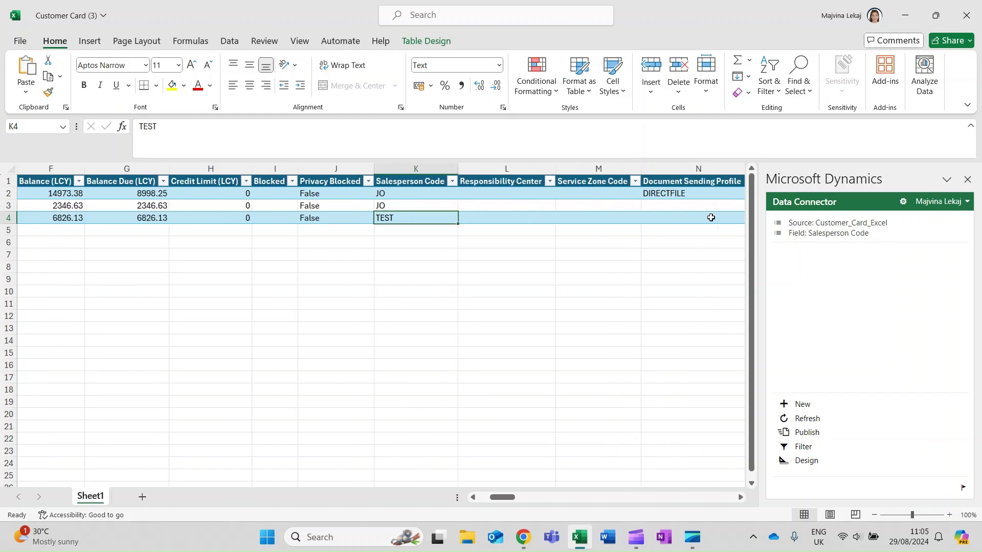
left_click(807, 438)
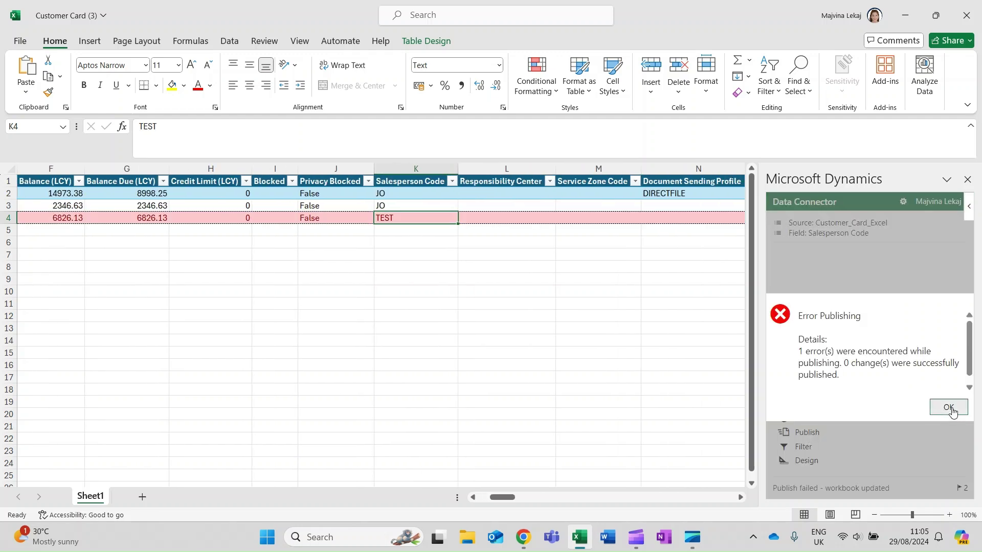
left_click(949, 408)
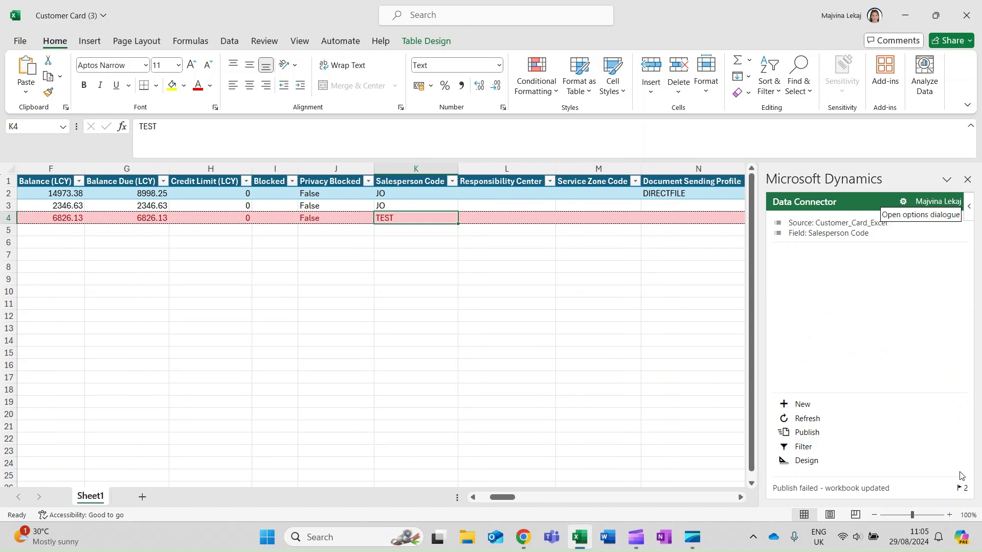
Clear the error messages, copy JO from row 3 into row 4, and publish the fix
left_click(961, 488)
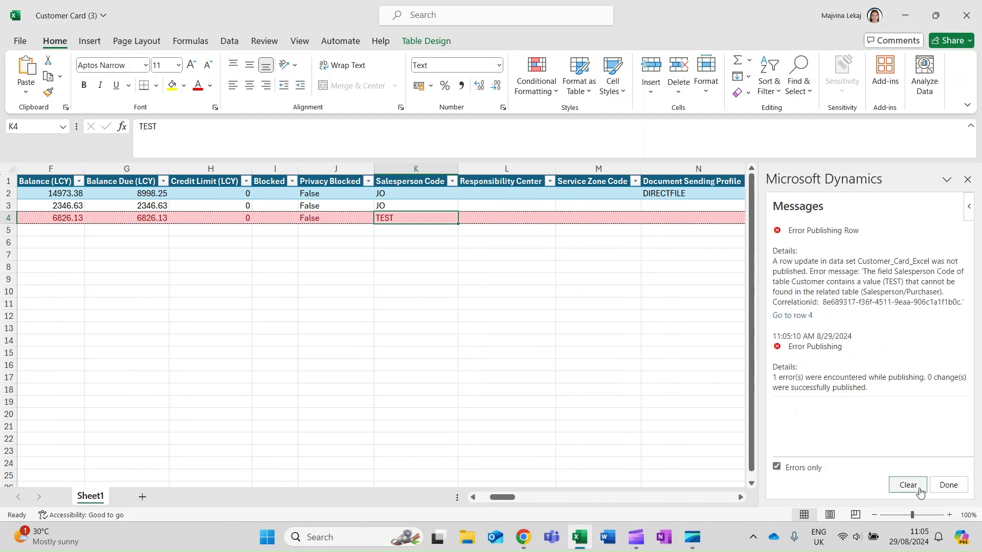
left_click(948, 485)
left_click(413, 206)
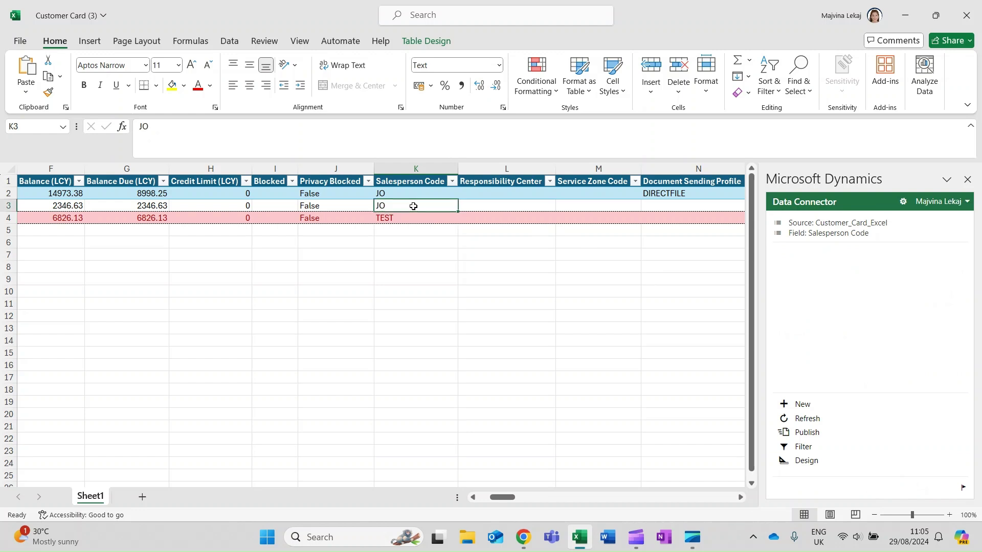
mouse_move(458, 212)
left_mouse_down()
mouse_move(465, 234)
mouse_move(463, 223)
left_mouse_up()
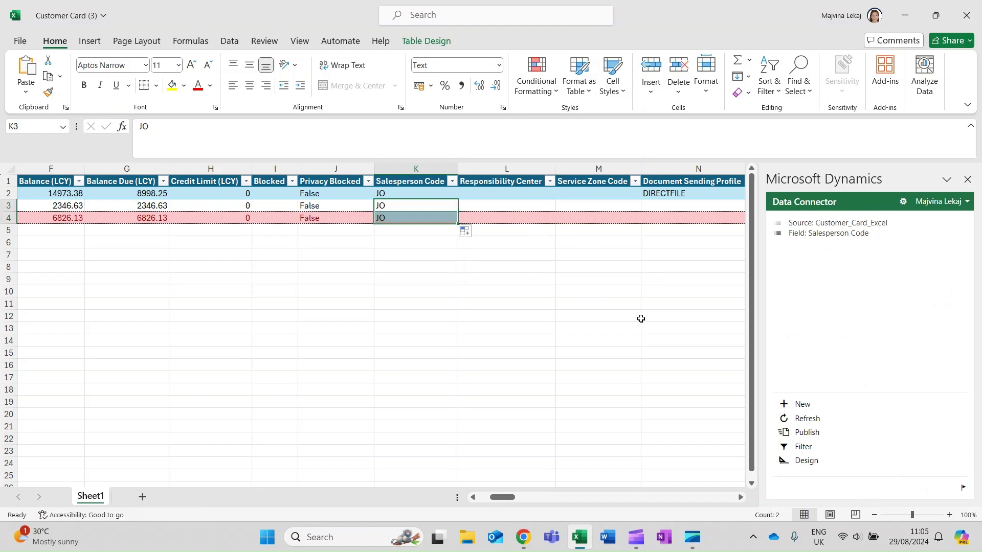
left_click(796, 432)
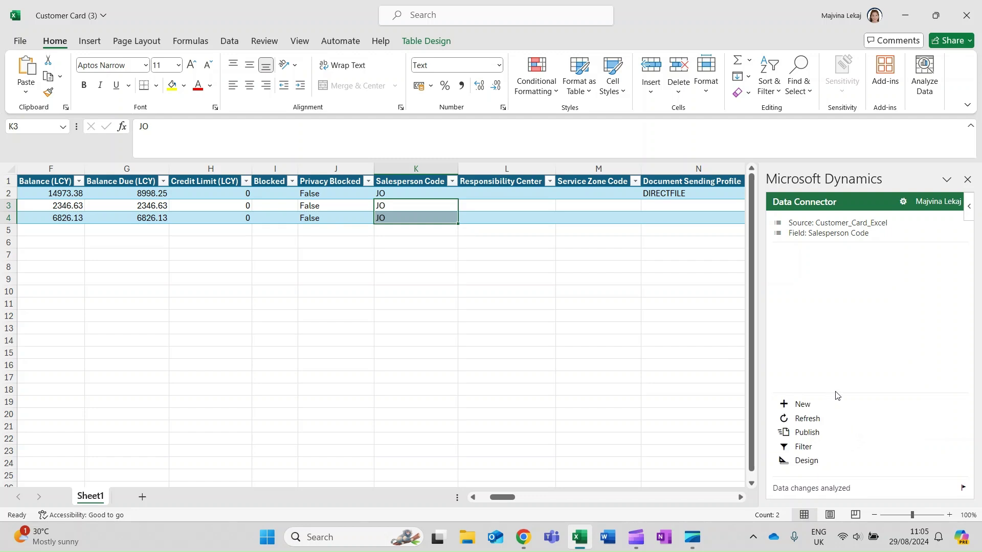
Clear the Country/Region Code GB filter and refresh the list to show all six customers
left_click(803, 447)
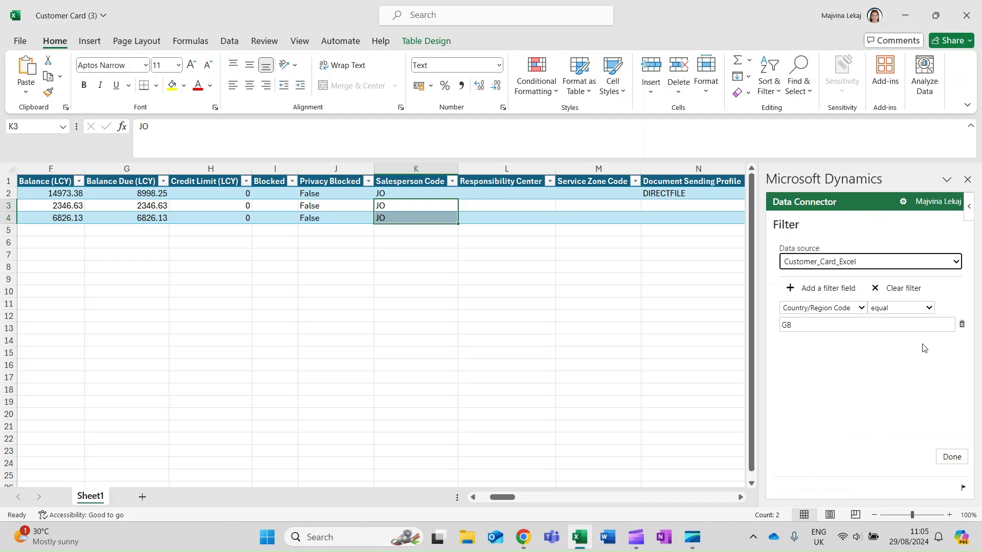
left_click(875, 287)
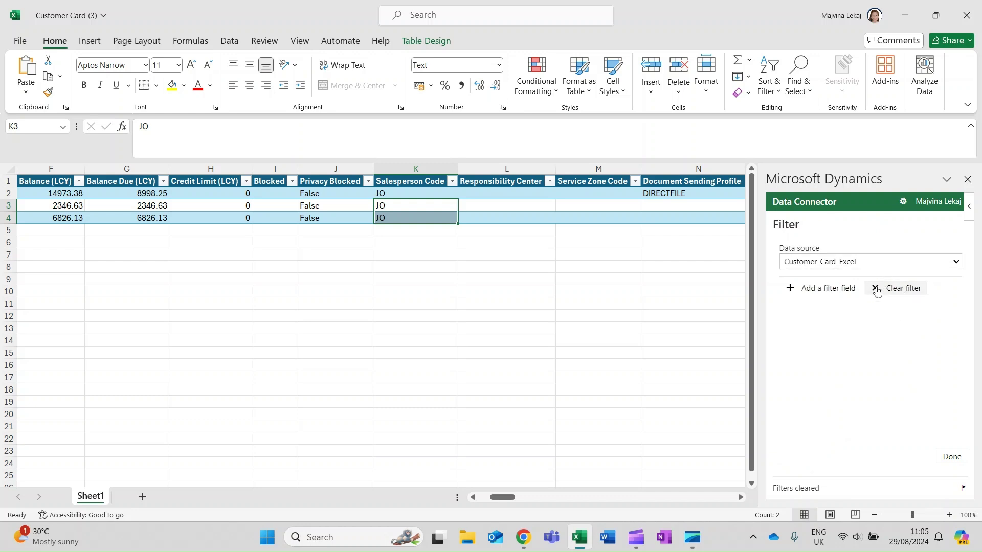
left_click(952, 458)
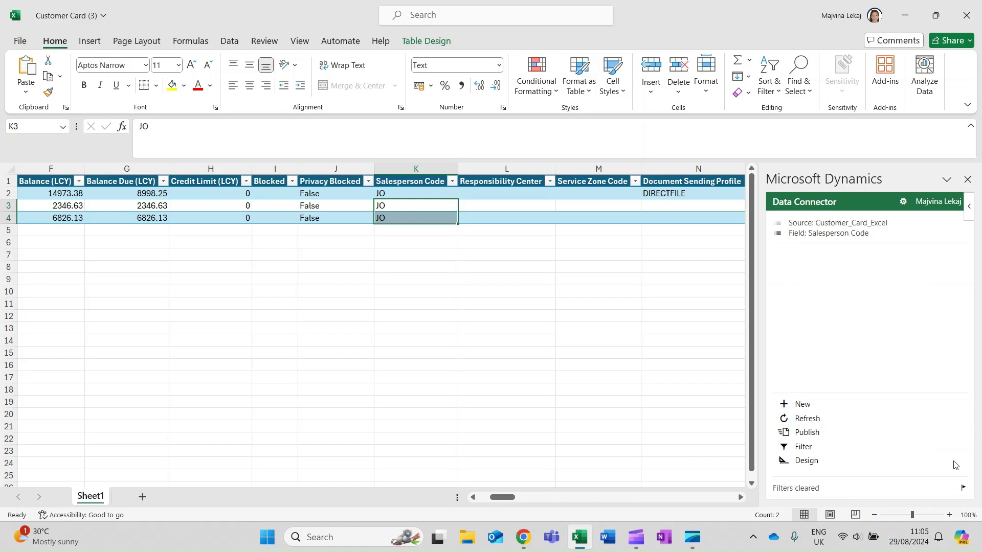
left_click(809, 421)
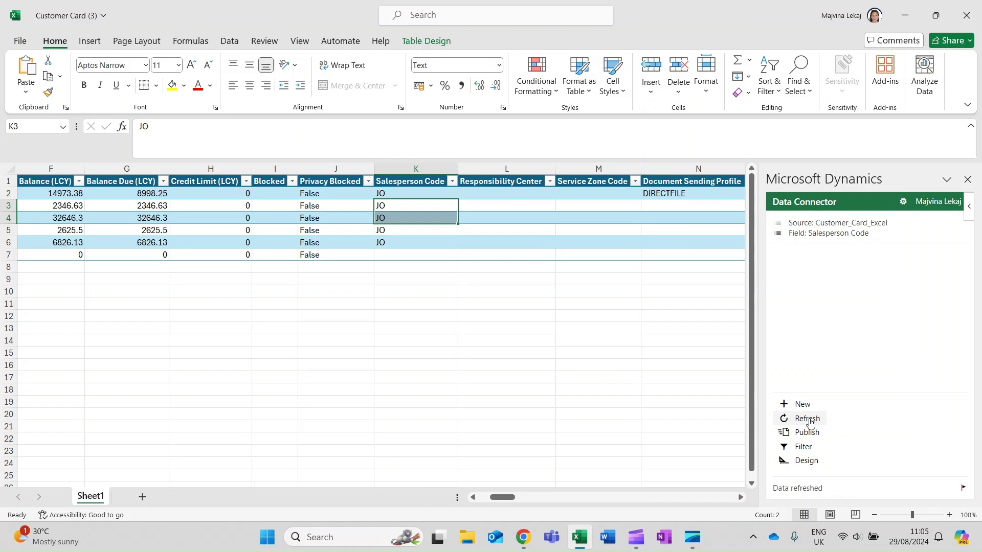
Edit the Customer_Card_Excel design and remove Name 2 from the selected fields
left_click(807, 461)
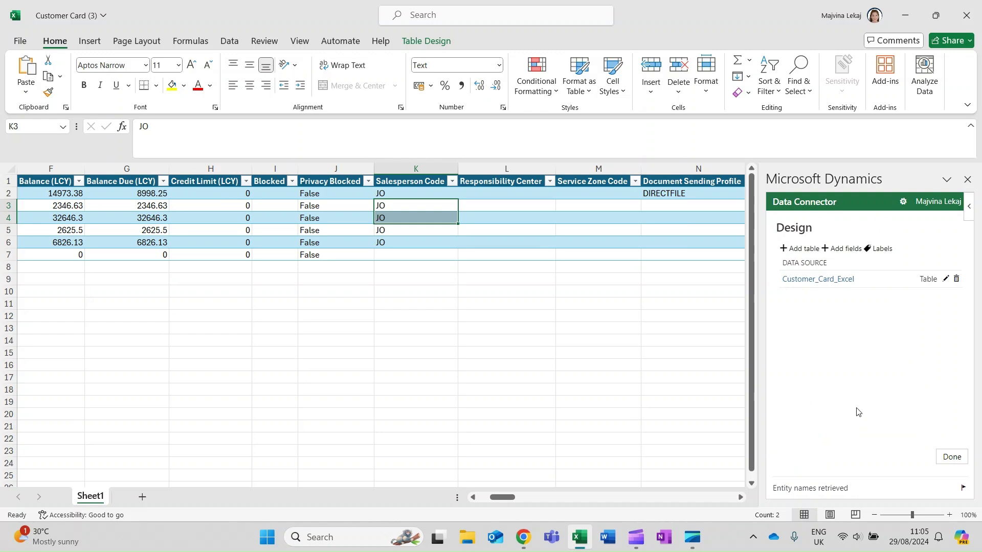
left_click(946, 278)
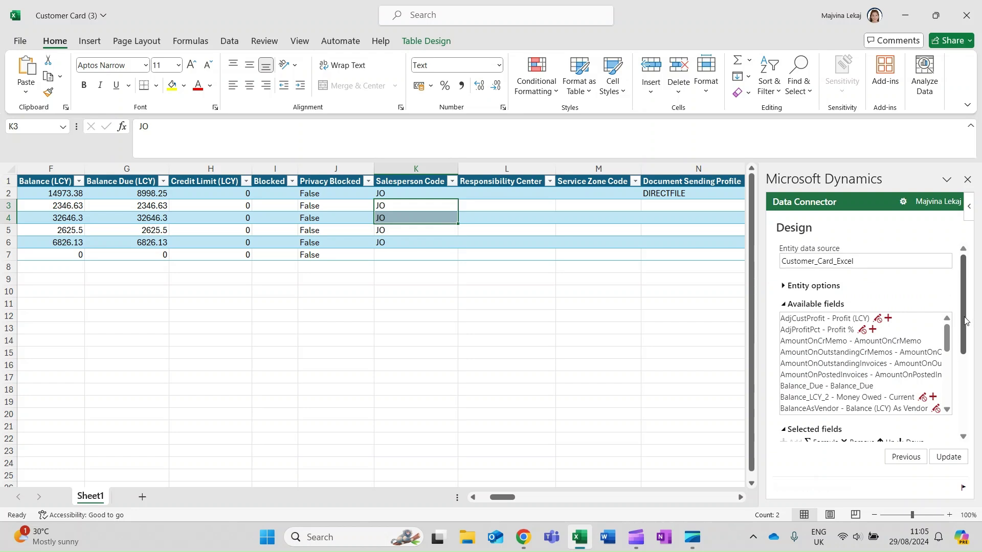
left_click_drag(965, 320, 954, 370)
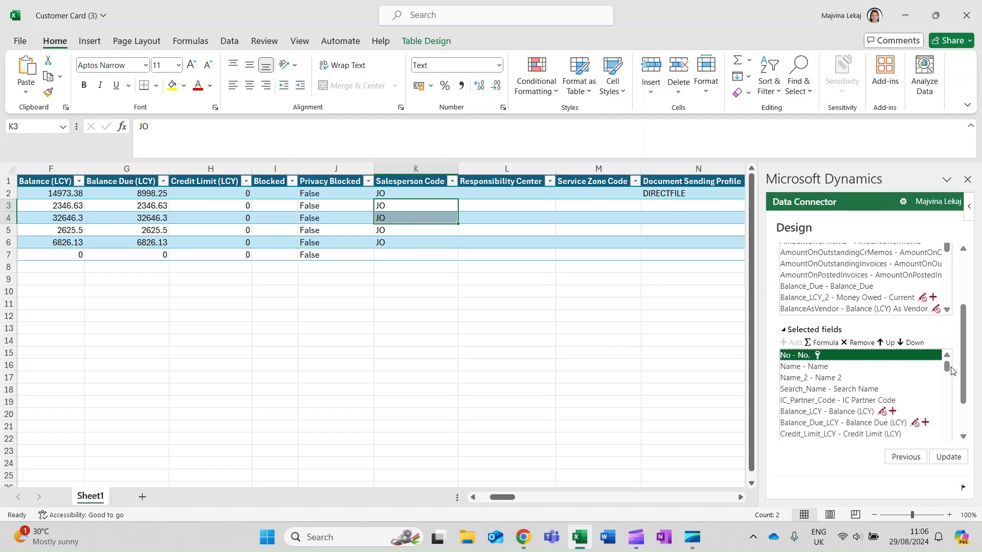
left_click(802, 379)
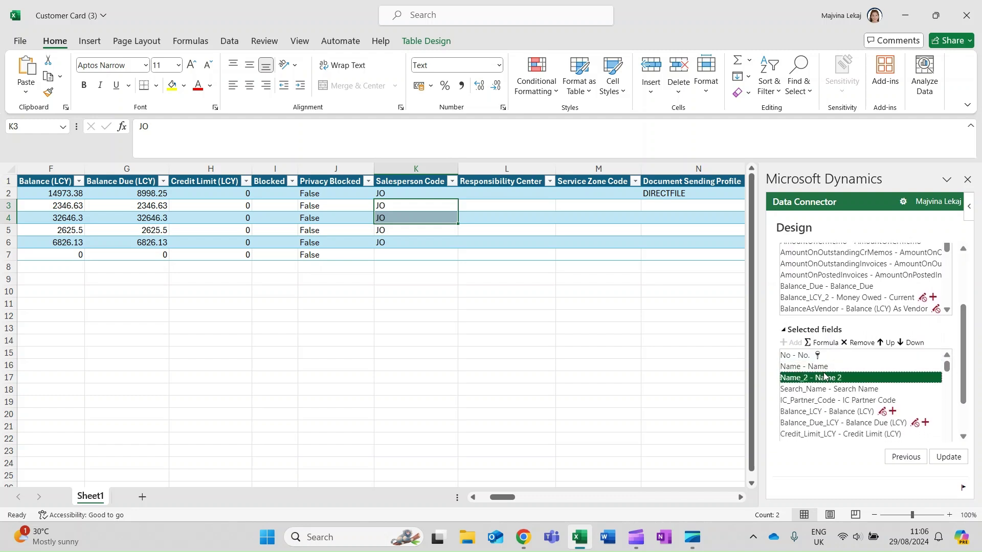
left_click(861, 343)
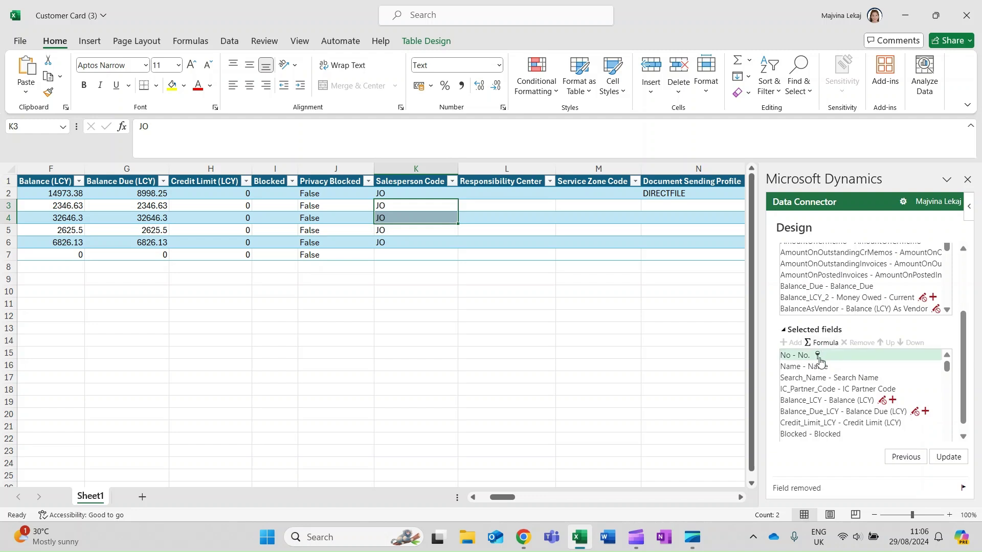
Add AdjCustProfit (Profit (LCY)) to the selected fields and move it up two places
left_click_drag(961, 411, 961, 367)
left_click(790, 294)
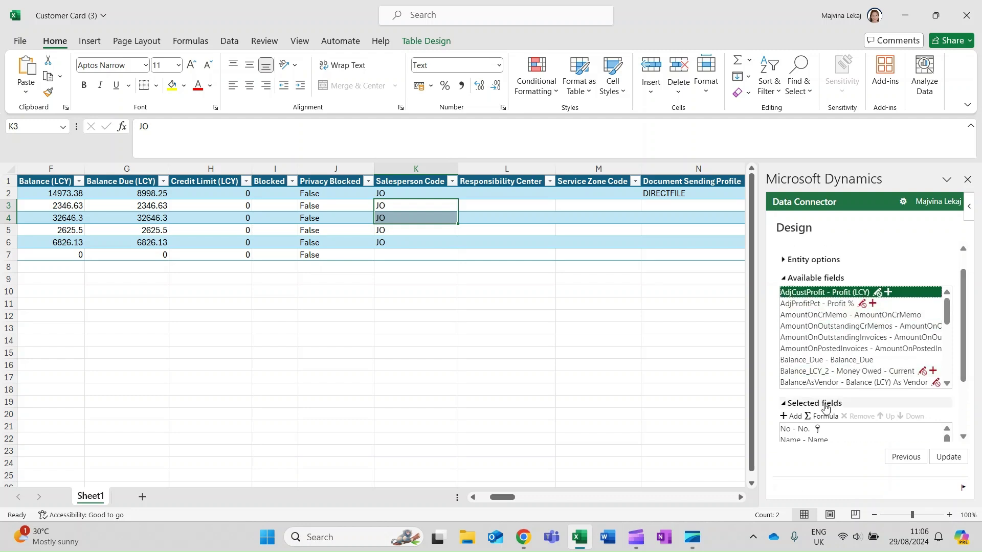
left_click(793, 417)
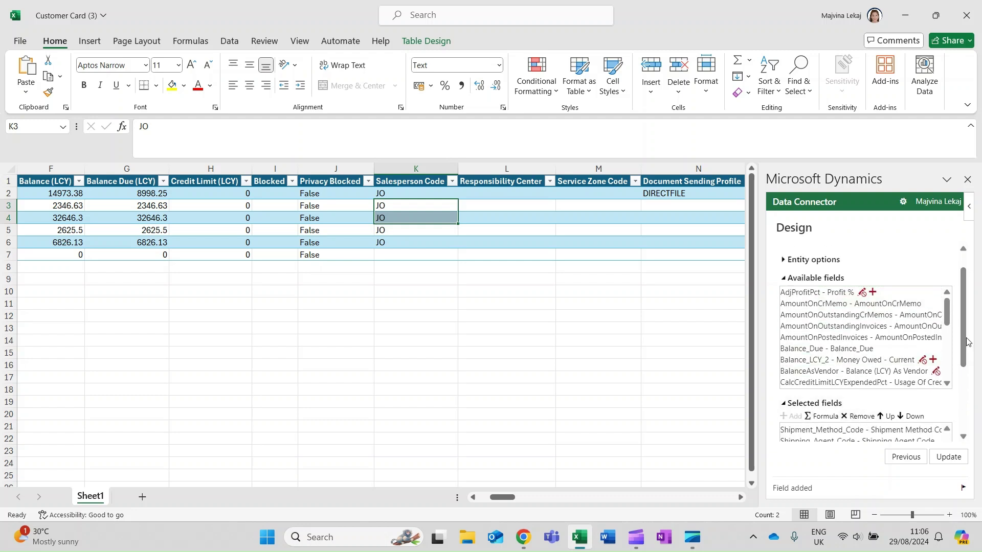
left_click_drag(964, 361, 962, 409)
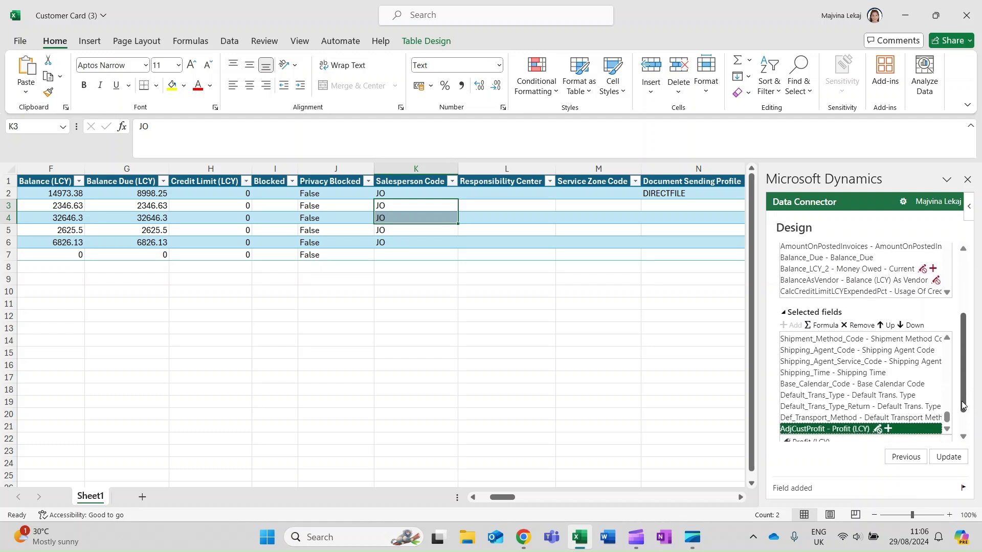
left_click(887, 325)
left_click(887, 325)
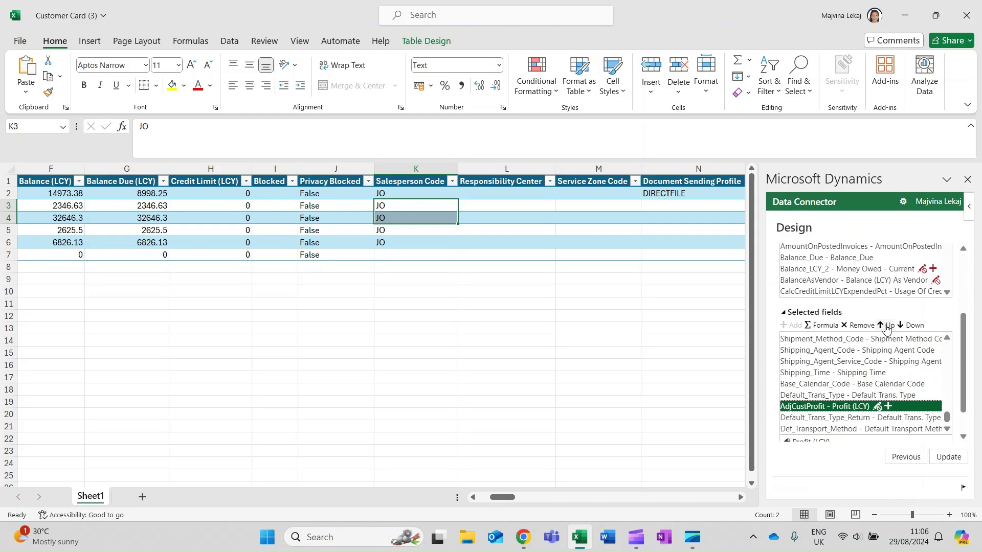
Update and confirm rebuilding the customer table with the new fields, then finish Design view
left_click(949, 458)
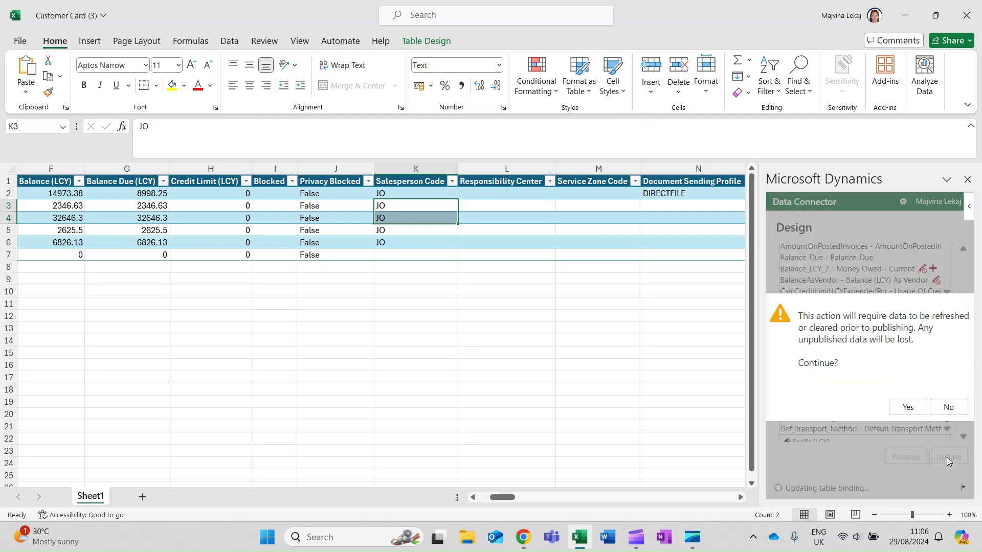
left_click(914, 412)
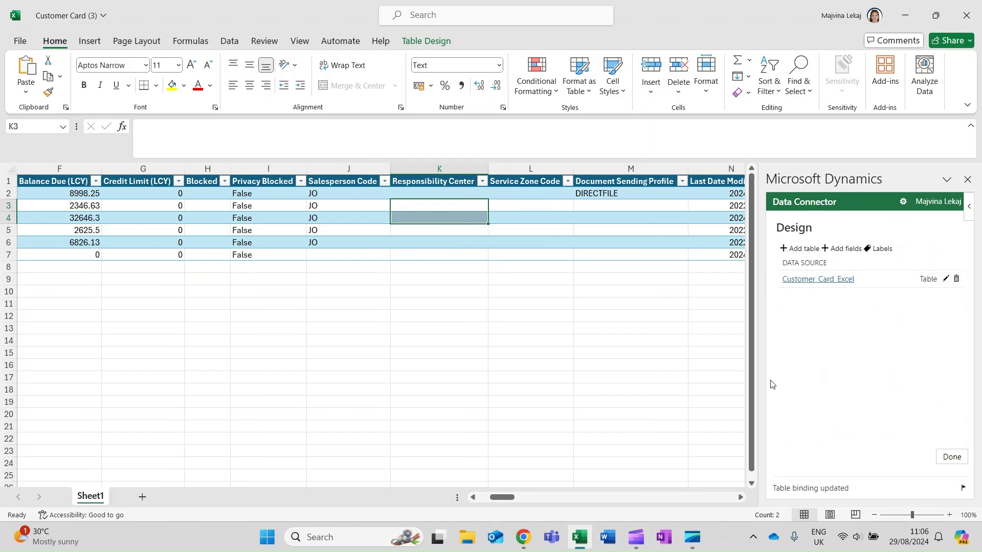
left_click(946, 457)
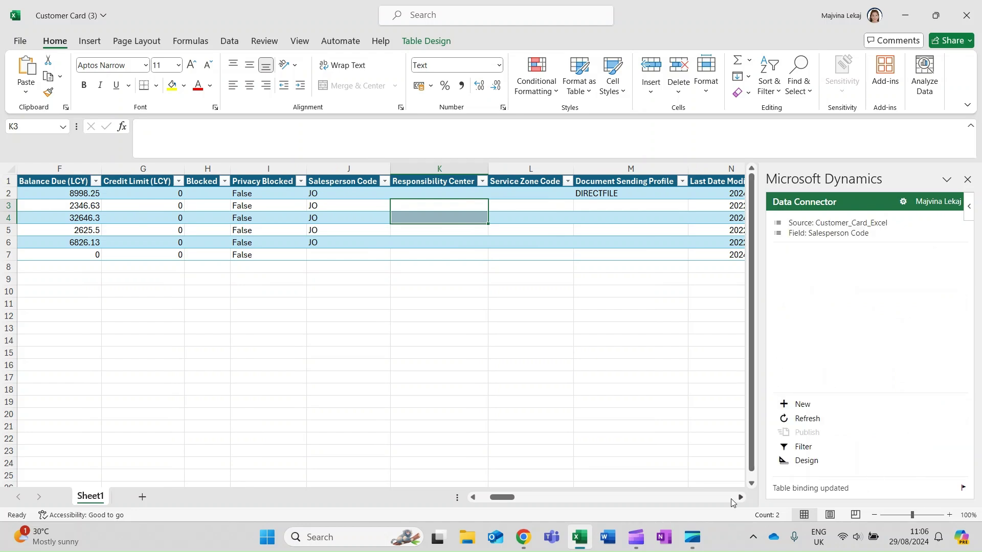